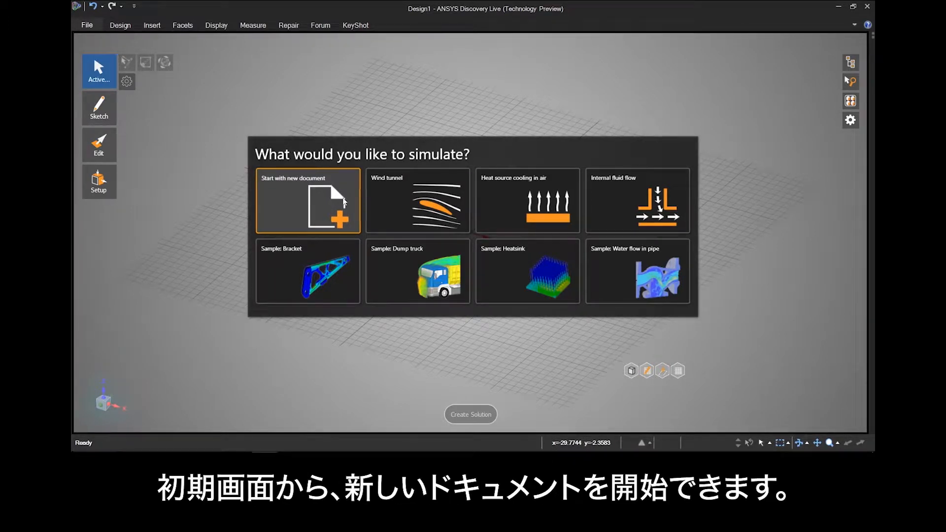
Step: Start with a new, empty design document
{"action": "left_click", "coordinate": [343, 202]}
{"action": "left_click", "coordinate": [88, 25]}
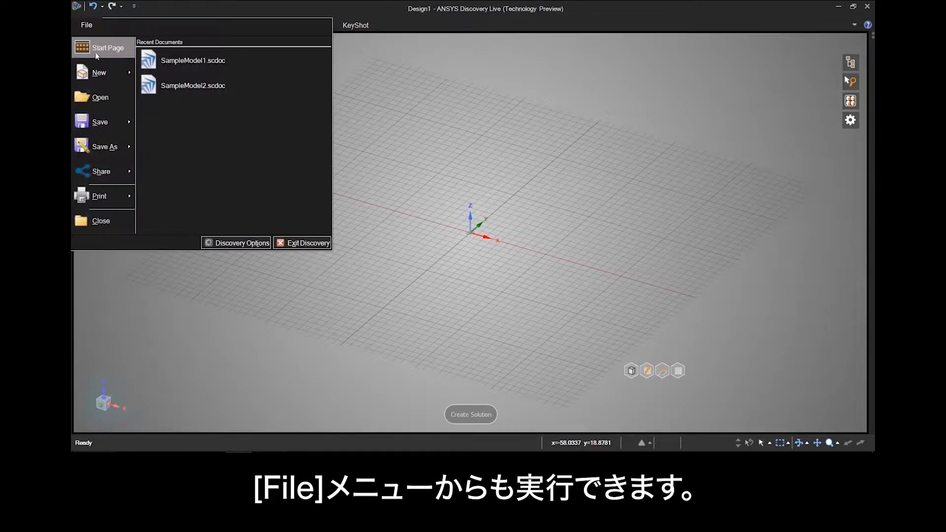
{"action": "mouse_move", "coordinate": [101, 73]}
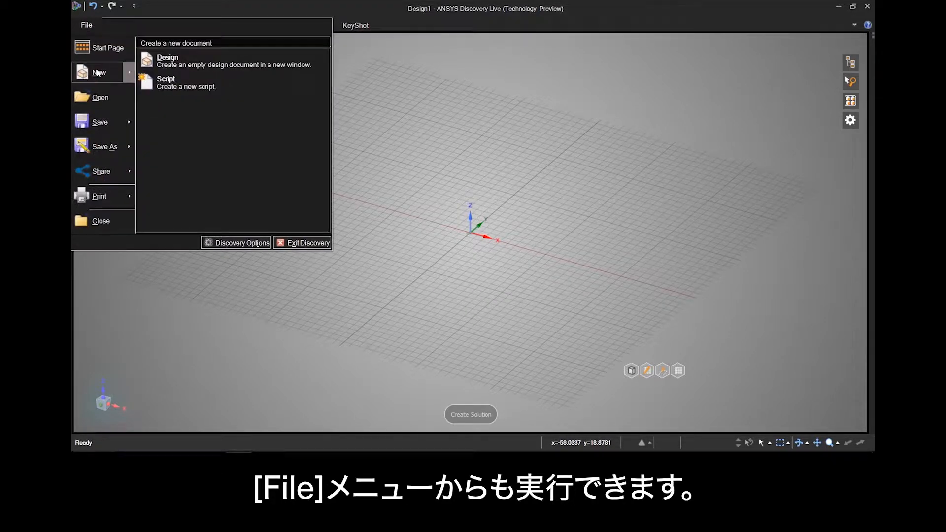
{"action": "left_click", "coordinate": [190, 70]}
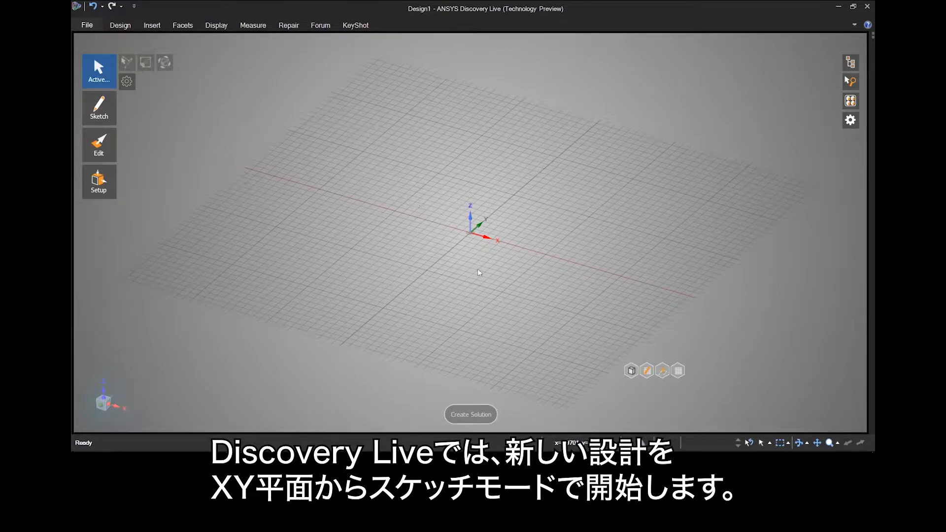
Step: Sketch a 40 mm by 40 mm rectangle on the XY plane with one corner at the origin
{"action": "left_click", "coordinate": [99, 109]}
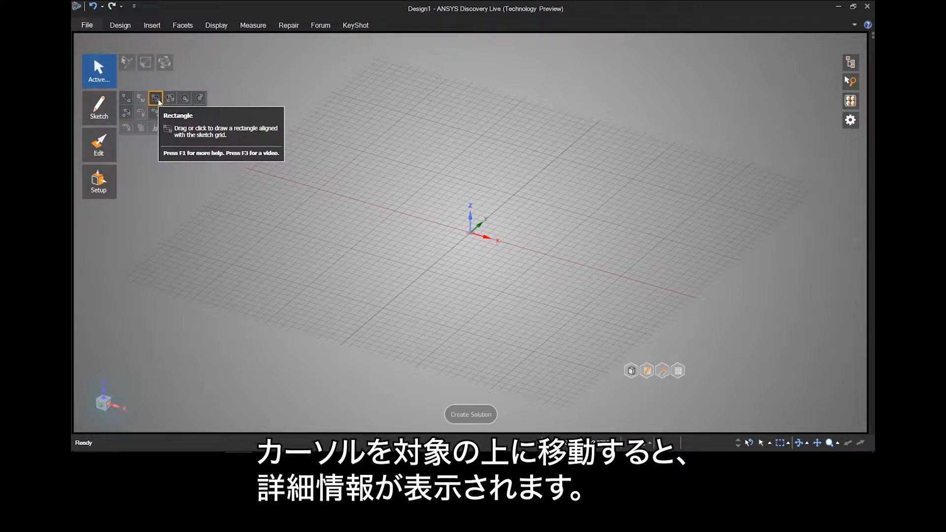
{"action": "left_click", "coordinate": [157, 100]}
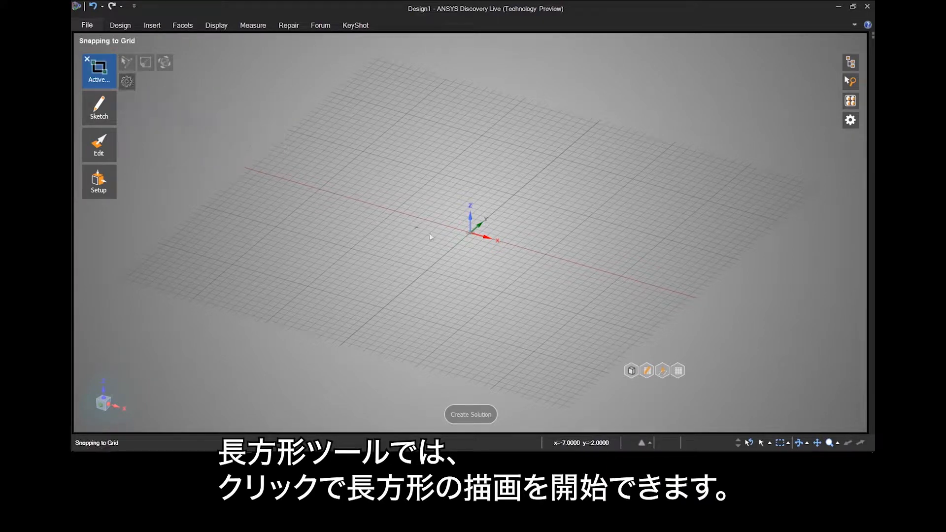
{"action": "left_click", "coordinate": [471, 232]}
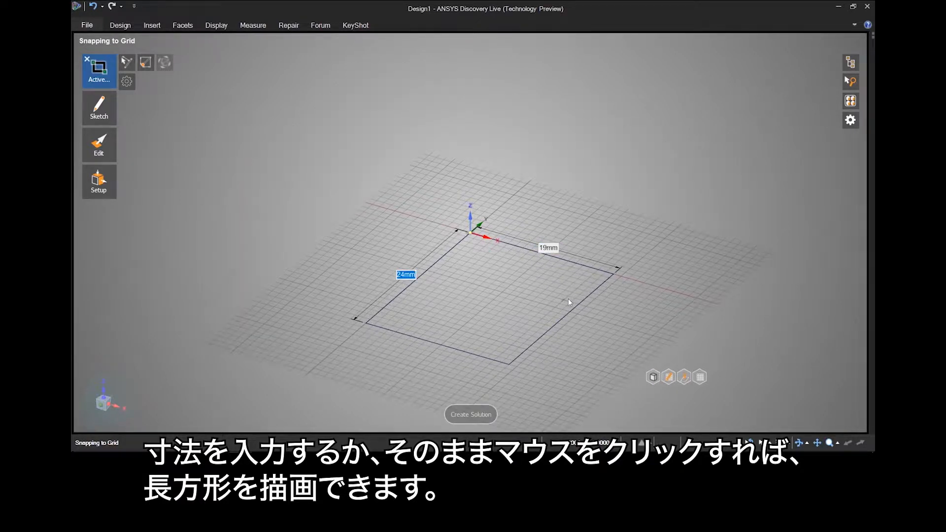
{"action": "key", "text": "Tab"}
{"action": "key", "text": "Tab"}
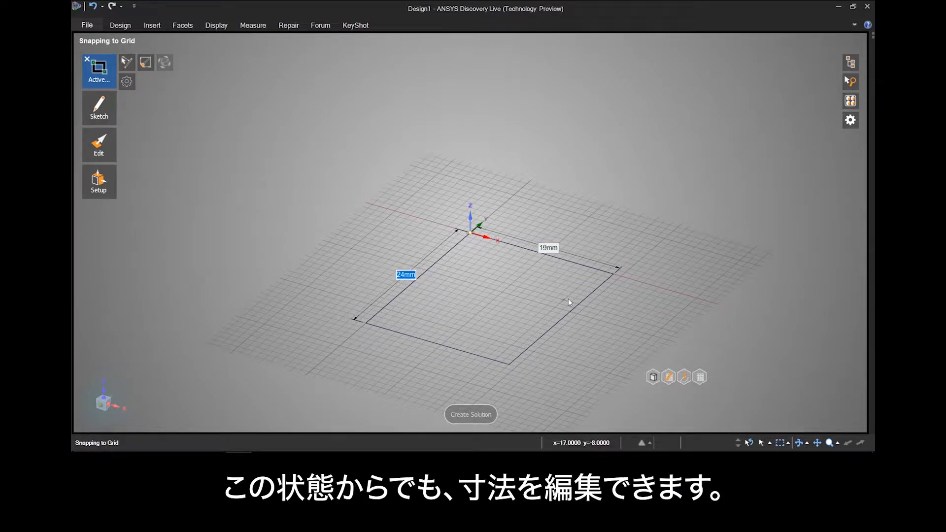
{"action": "key", "text": "Tab"}
{"action": "key", "text": "Tab"}
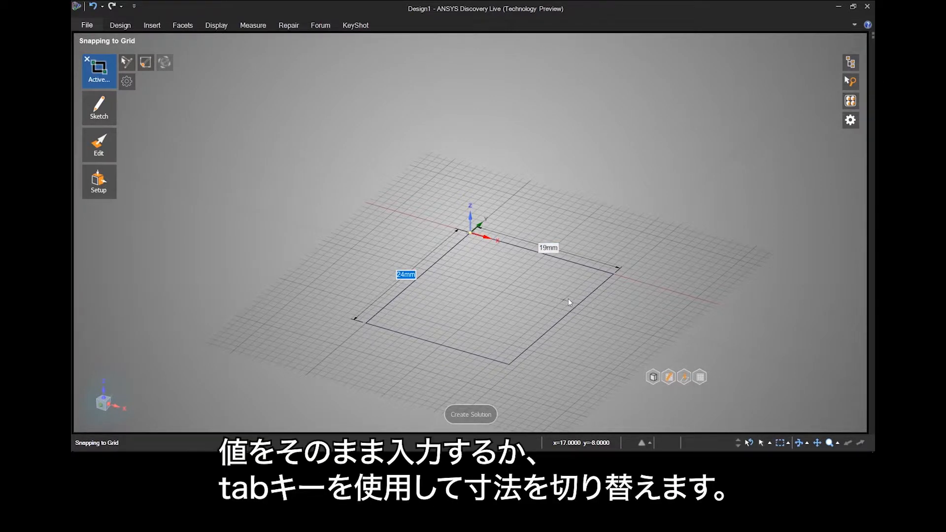
{"action": "type", "text": "40"}
{"action": "key", "text": "Tab"}
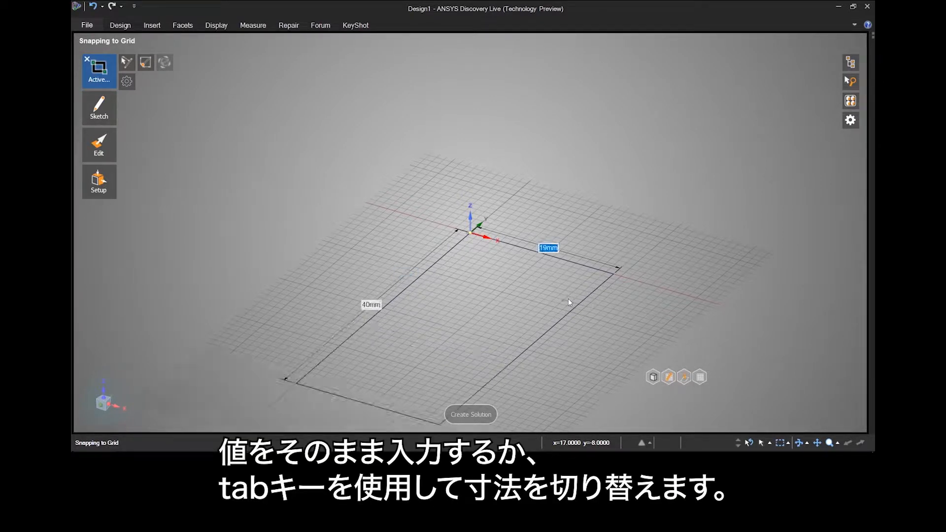
{"action": "type", "text": "40"}
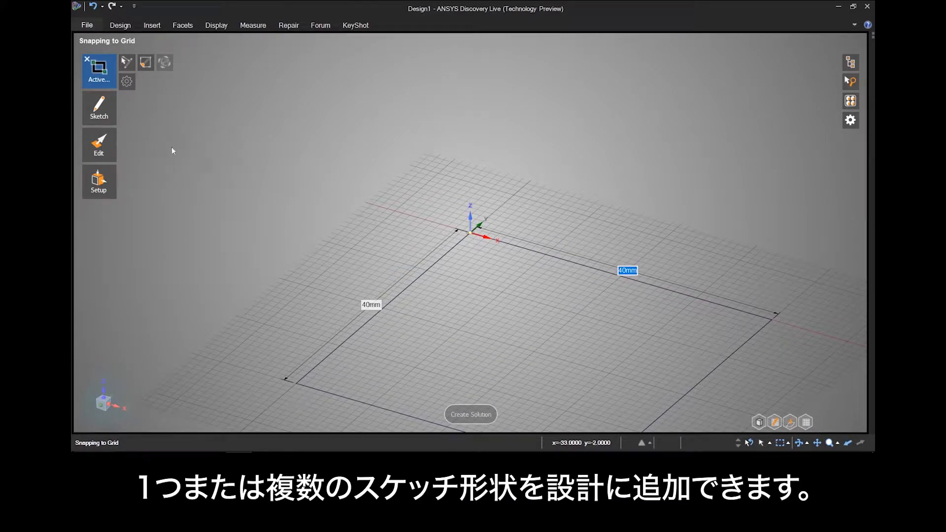
Step: Pull the square sketch face upward 5 mm into a solid plate
{"action": "mouse_move", "coordinate": [103, 110]}
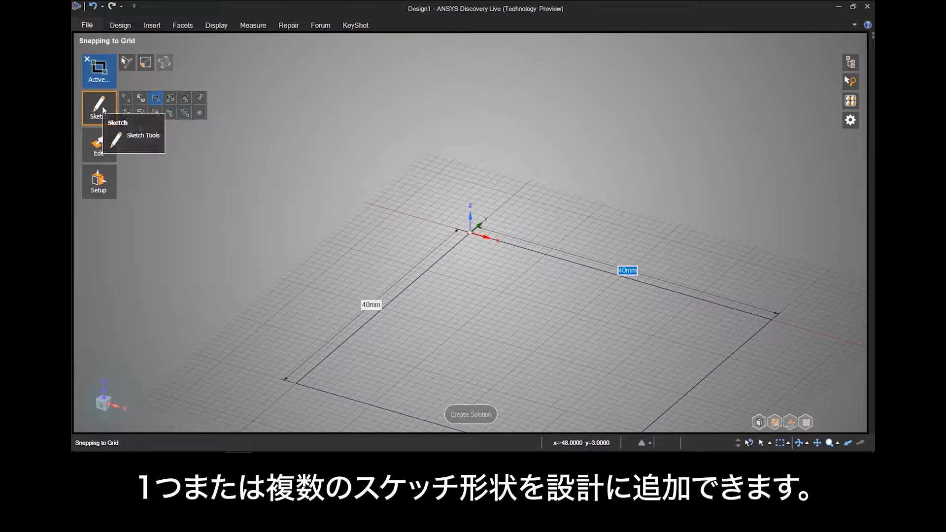
{"action": "mouse_move", "coordinate": [98, 143]}
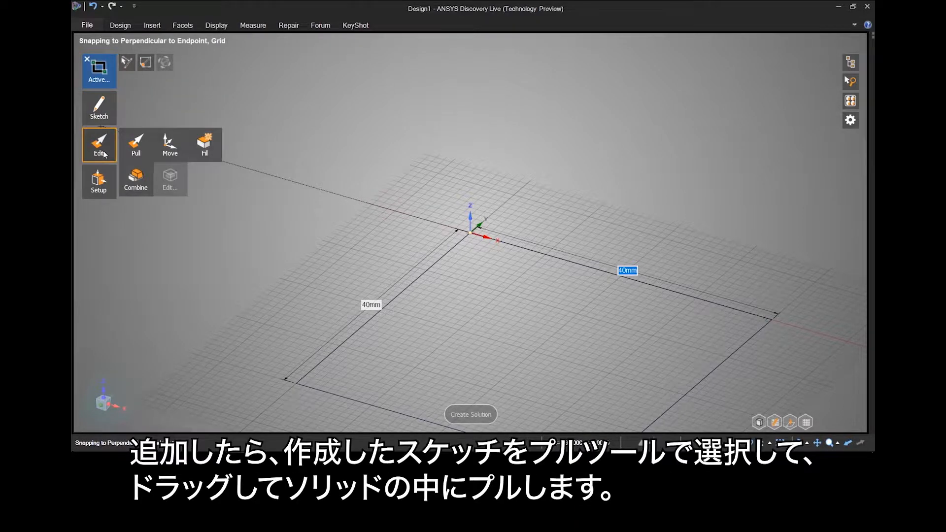
{"action": "left_click", "coordinate": [131, 149]}
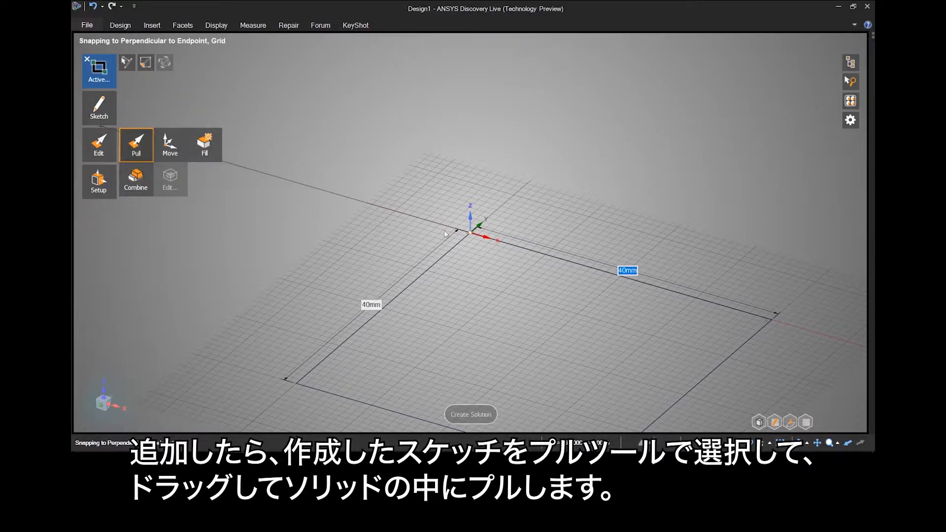
{"action": "left_click", "coordinate": [480, 294]}
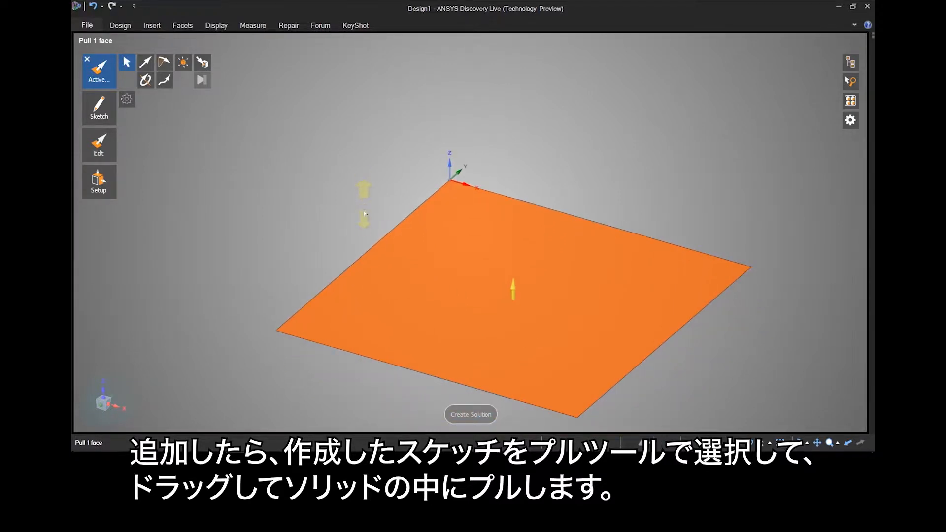
{"action": "left_click_drag", "start_coordinate": [355, 209], "coordinate": [358, 180]}
{"action": "middle_click_drag", "start_coordinate": [635, 184], "coordinate": [643, 144]}
{"action": "type", "text": "5"}
{"action": "key", "text": "Return"}
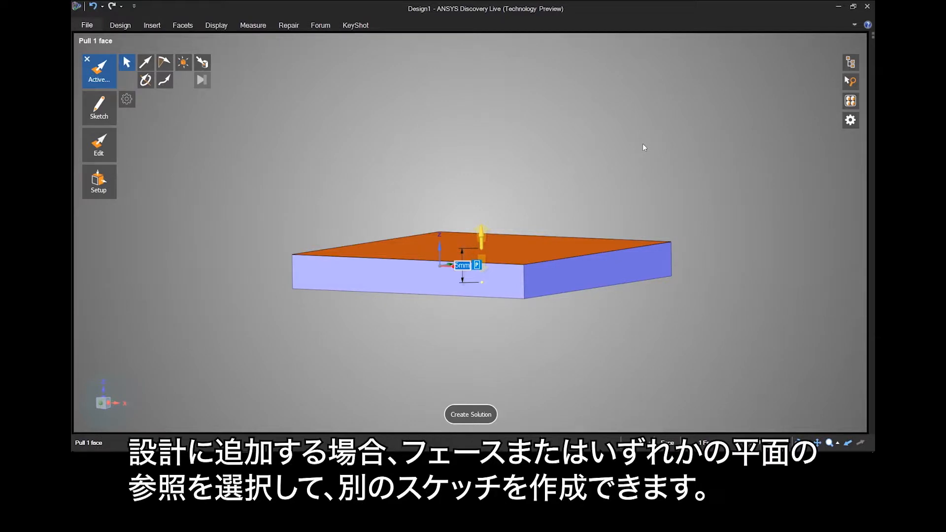
Step: On the plate's front side face, sketch a 30 mm vertical line upward from the midpoint of its upper edge
{"action": "left_click", "coordinate": [409, 282]}
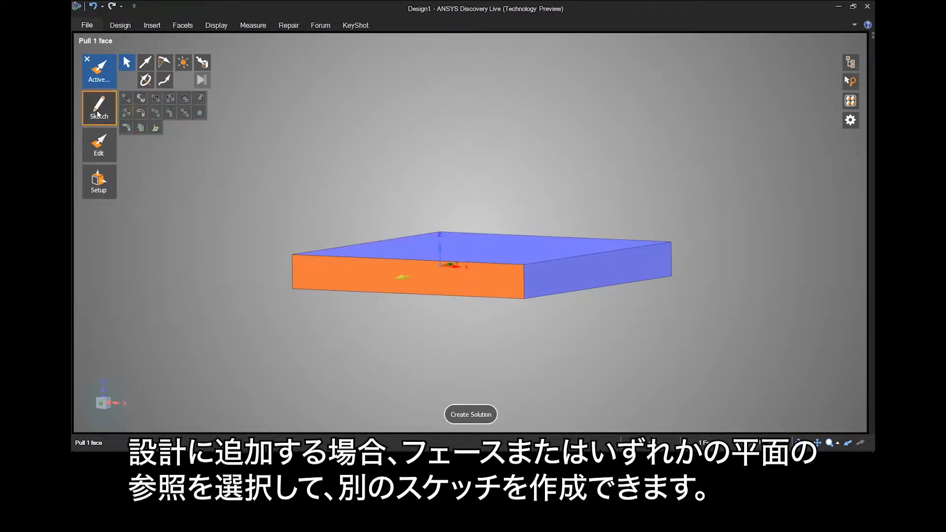
{"action": "left_click", "coordinate": [126, 99]}
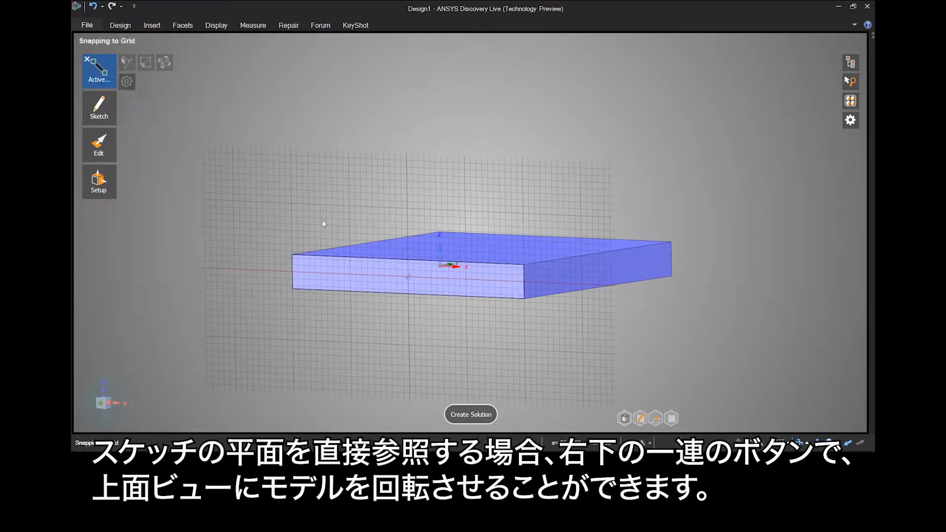
{"action": "left_click", "coordinate": [672, 419]}
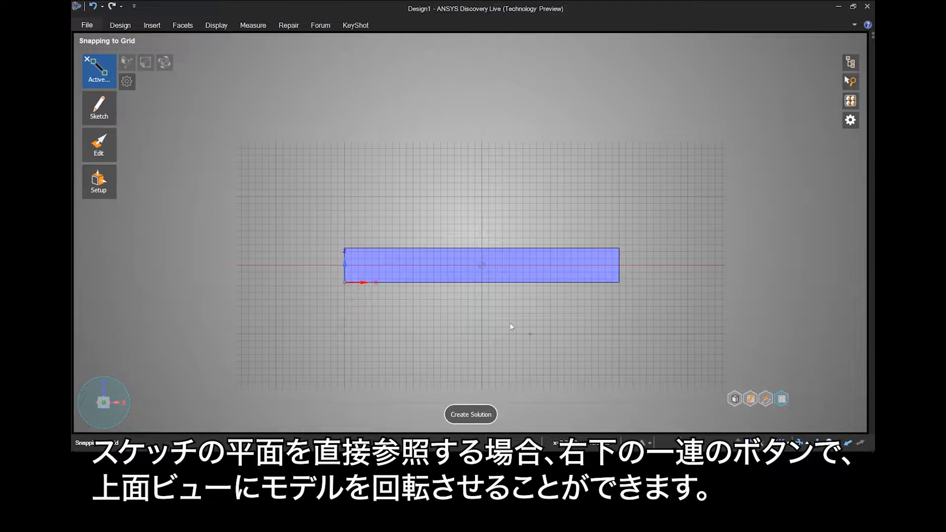
{"action": "left_click", "coordinate": [482, 248]}
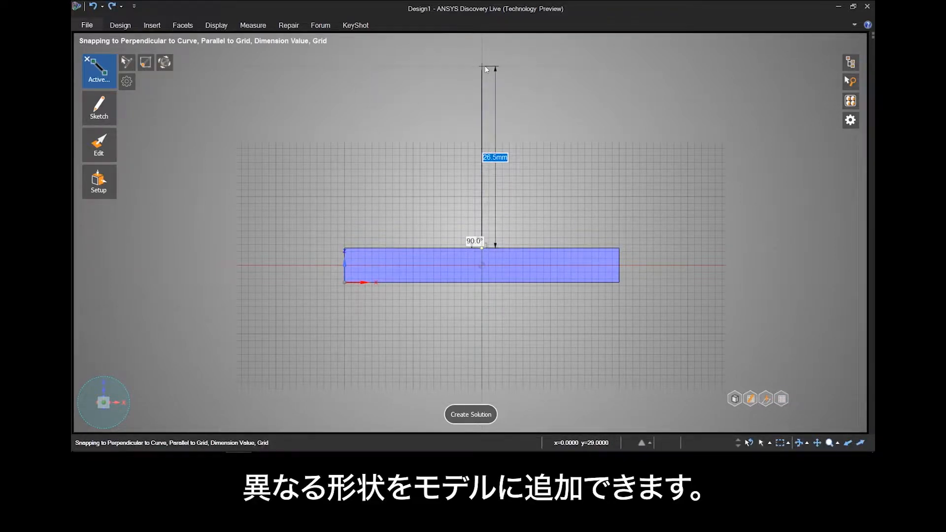
{"action": "type", "text": "302"}
{"action": "key", "text": "Return"}
{"action": "middle_click_drag", "start_coordinate": [485, 54], "coordinate": [474, 132], "text": "shift"}
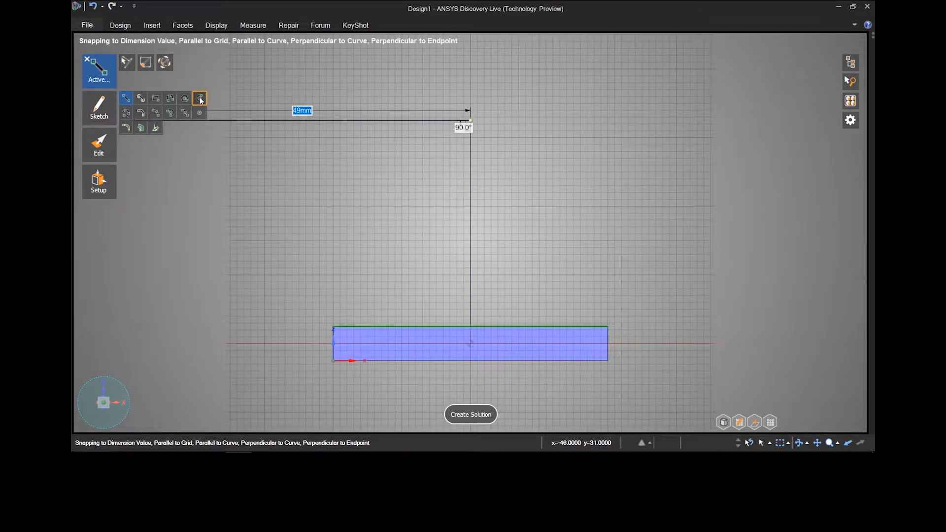
Step: Sketch a 10 mm diameter circle centred on the upper end of the vertical line
{"action": "left_click", "coordinate": [201, 100]}
{"action": "left_click", "coordinate": [470, 121]}
{"action": "type", "text": "10"}
{"action": "key", "text": "Return"}
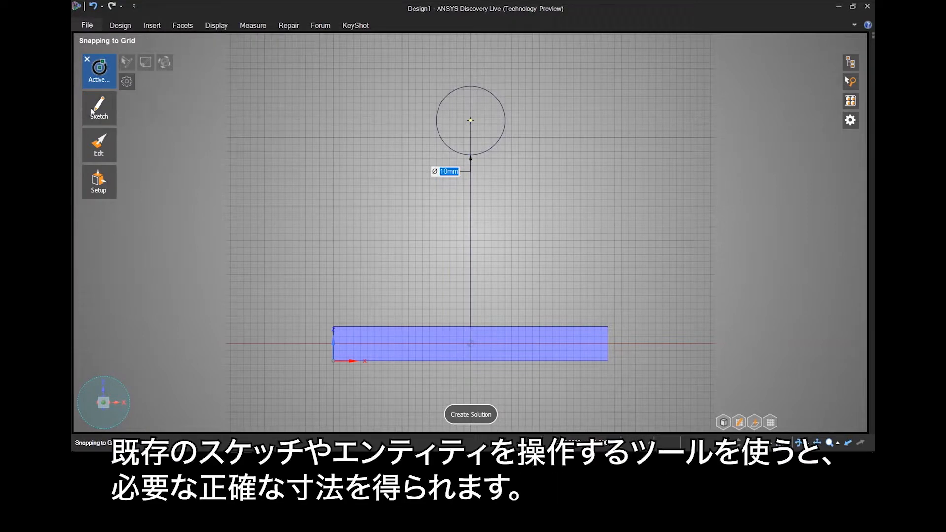
Step: Offset the circle 2 mm inward to create a concentric inner circle
{"action": "mouse_move", "coordinate": [92, 112]}
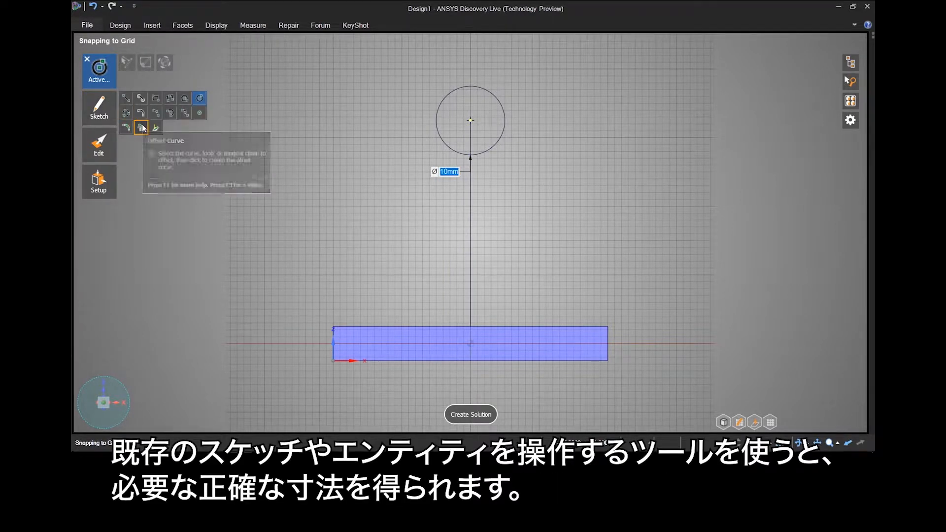
{"action": "left_click", "coordinate": [142, 128]}
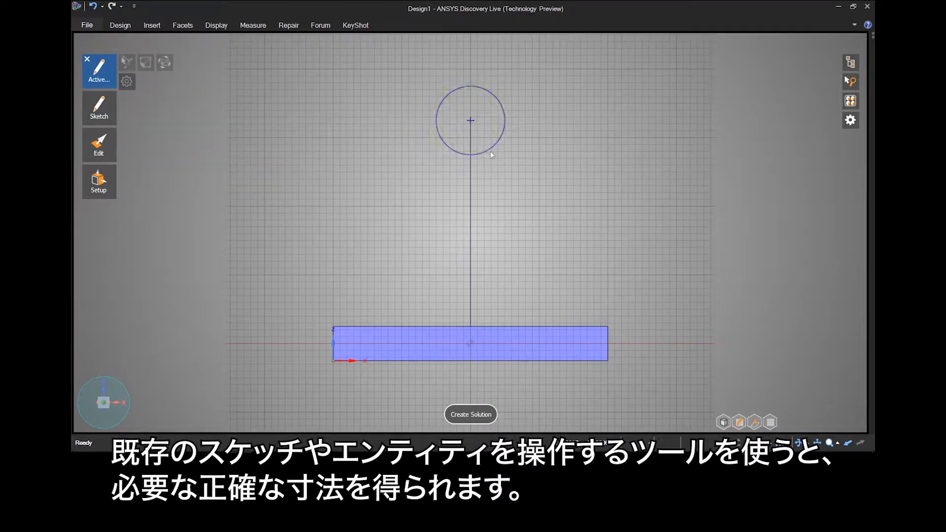
{"action": "left_click", "coordinate": [490, 149]}
{"action": "type", "text": "2"}
{"action": "key", "text": "Return"}
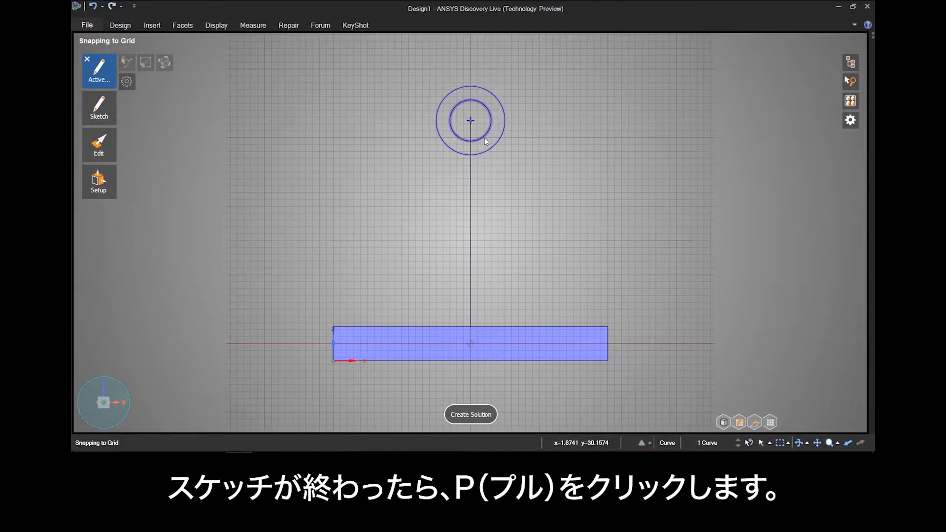
Step: Pull the ring between the two circles over the plate into a hollow tube about 29 mm long
{"action": "key", "text": "p"}
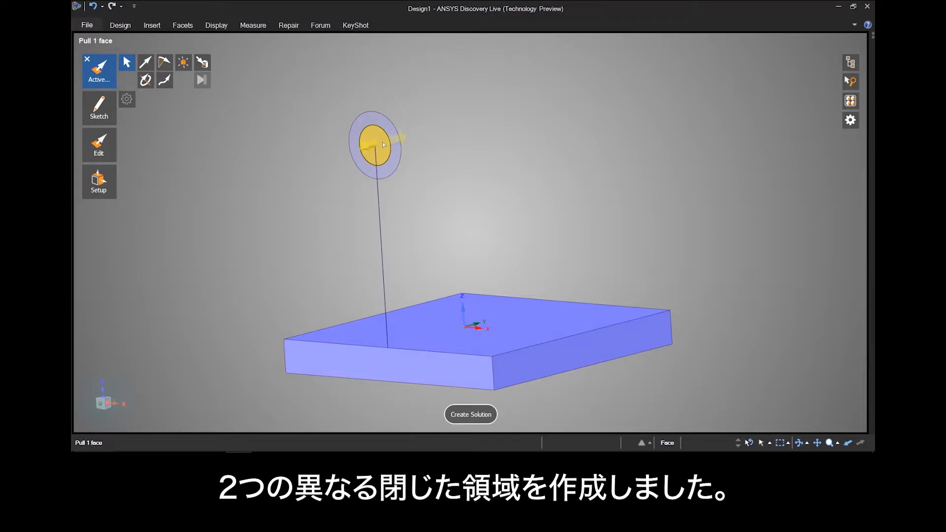
{"action": "left_click", "coordinate": [395, 153]}
{"action": "left_click", "coordinate": [394, 158]}
{"action": "middle_click_drag", "start_coordinate": [471, 209], "coordinate": [503, 203], "text": "shift"}
{"action": "middle_click_drag", "start_coordinate": [467, 212], "coordinate": [469, 189], "text": "ctrl"}
{"action": "middle_click_drag", "start_coordinate": [469, 189], "coordinate": [462, 201]}
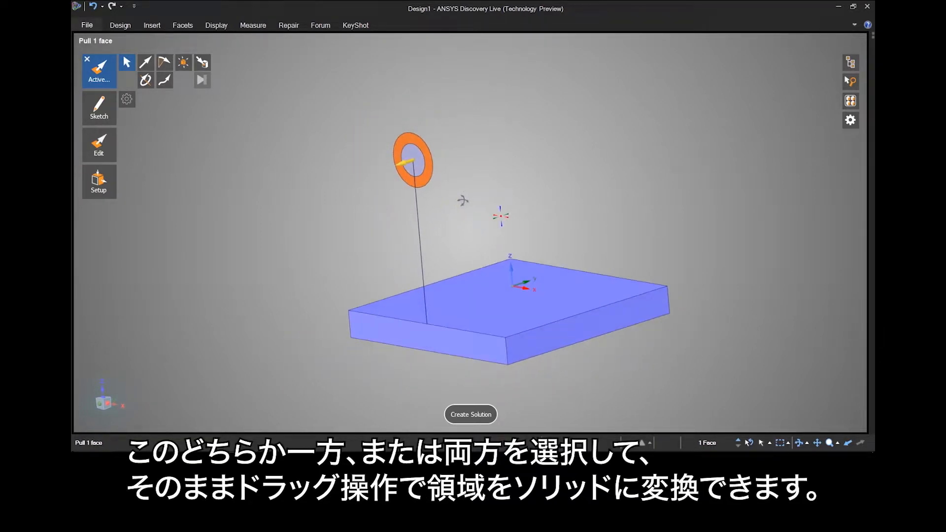
{"action": "left_click_drag", "start_coordinate": [462, 199], "coordinate": [567, 179]}
{"action": "middle_click_drag", "start_coordinate": [617, 204], "coordinate": [661, 252]}
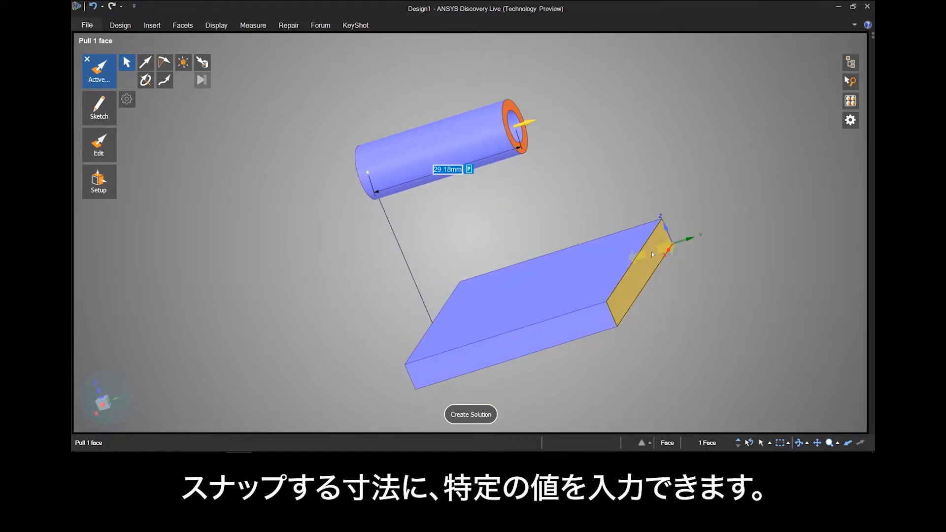
Step: Extend the tube's end face up to the plate's rear side face using Up To
{"action": "left_click", "coordinate": [525, 137]}
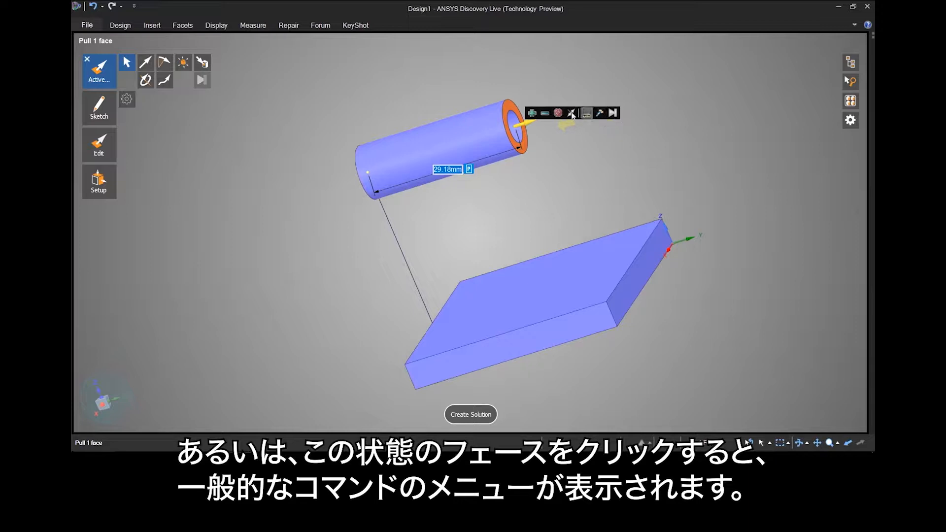
{"action": "left_click", "coordinate": [597, 114]}
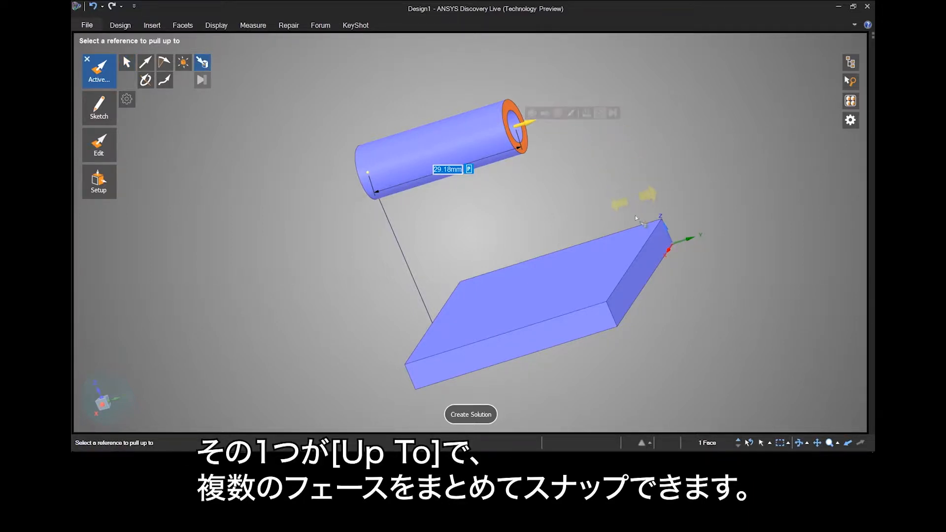
{"action": "left_click", "coordinate": [644, 263]}
{"action": "middle_click_drag", "start_coordinate": [680, 283], "coordinate": [773, 273]}
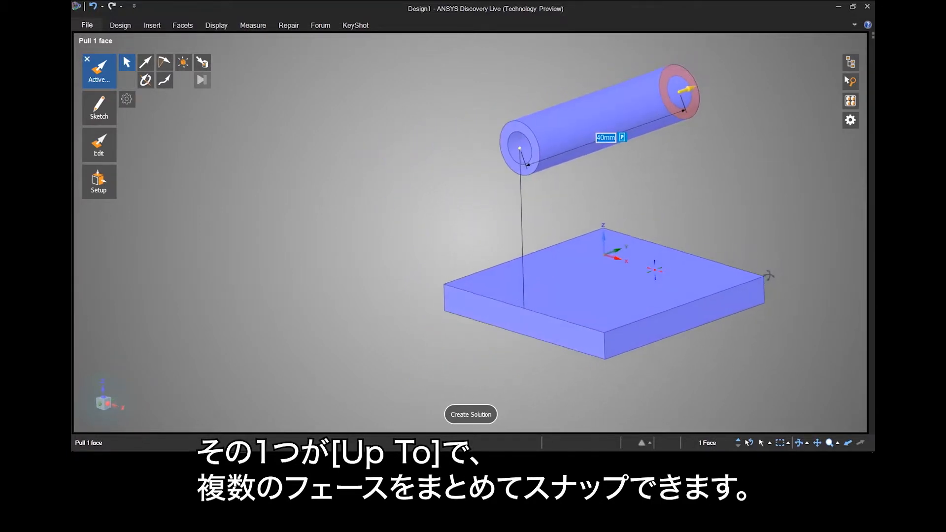
Step: Pull the vertical line into a surface between the plate and tube, extending it up to the plate's rear side
{"action": "left_click", "coordinate": [523, 205]}
{"action": "middle_click_drag", "start_coordinate": [478, 226], "coordinate": [448, 227]}
{"action": "mouse_move", "coordinate": [510, 228]}
{"action": "left_mouse_down"}
{"action": "mouse_move", "coordinate": [537, 203]}
{"action": "mouse_move", "coordinate": [663, 170]}
{"action": "mouse_move", "coordinate": [652, 165]}
{"action": "left_mouse_up"}
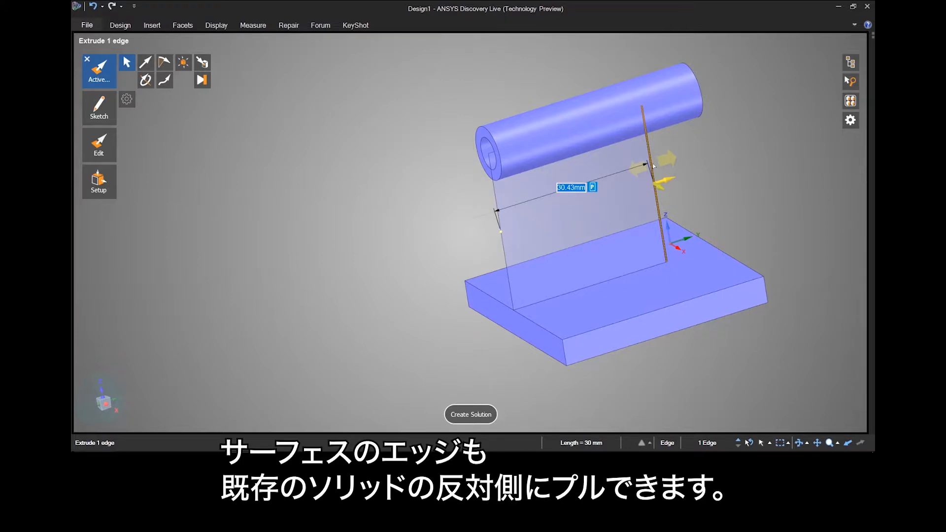
{"action": "left_click", "coordinate": [741, 134]}
{"action": "left_click", "coordinate": [733, 257]}
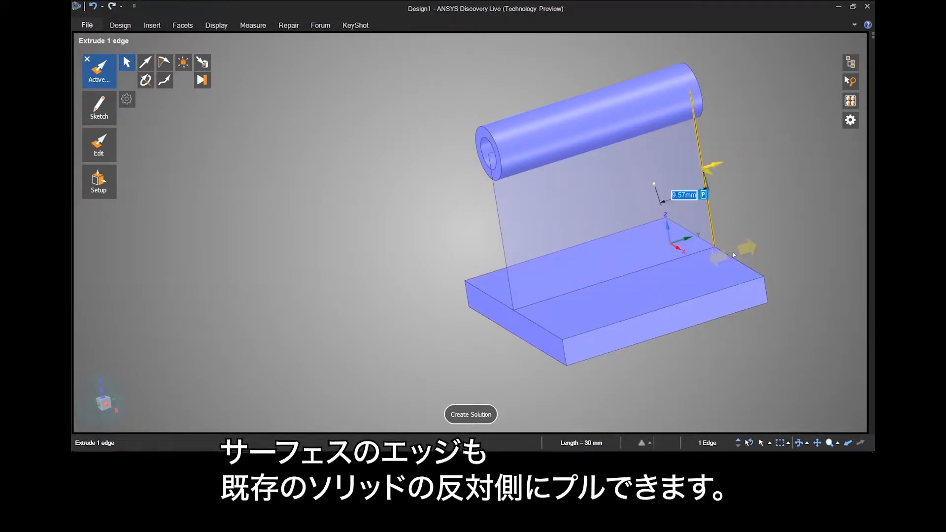
{"action": "middle_click_drag", "start_coordinate": [774, 246], "coordinate": [800, 234]}
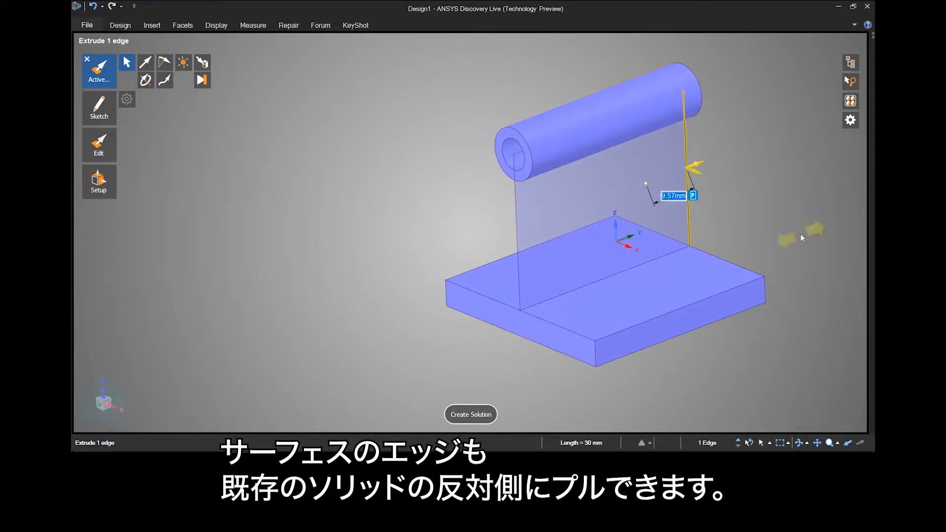
Step: Pull the vertical surface sideways to thicken it into a solid web merged with the plate and tube
{"action": "left_click", "coordinate": [641, 207]}
{"action": "middle_click_drag", "start_coordinate": [779, 202], "coordinate": [800, 199]}
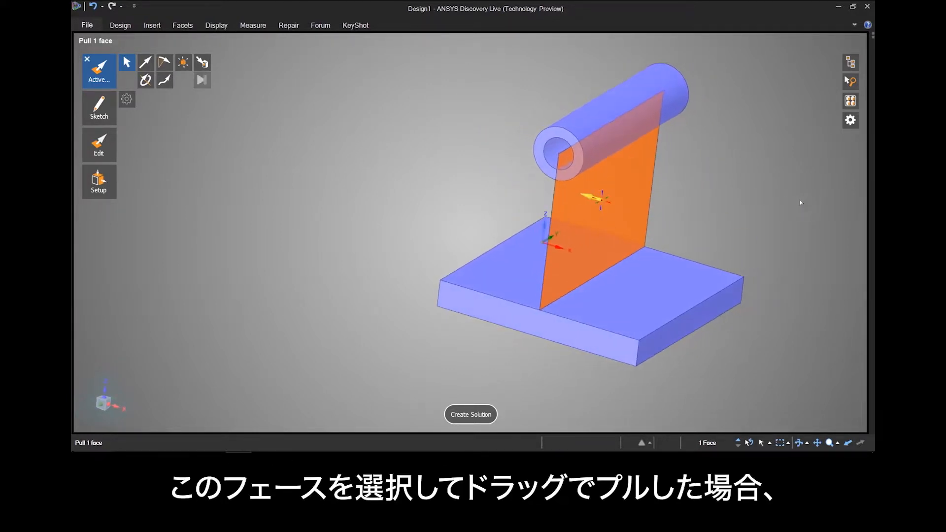
{"action": "mouse_move", "coordinate": [746, 195]}
{"action": "left_mouse_down"}
{"action": "mouse_move", "coordinate": [735, 191]}
{"action": "mouse_move", "coordinate": [774, 196]}
{"action": "mouse_move", "coordinate": [735, 189]}
{"action": "left_mouse_up"}
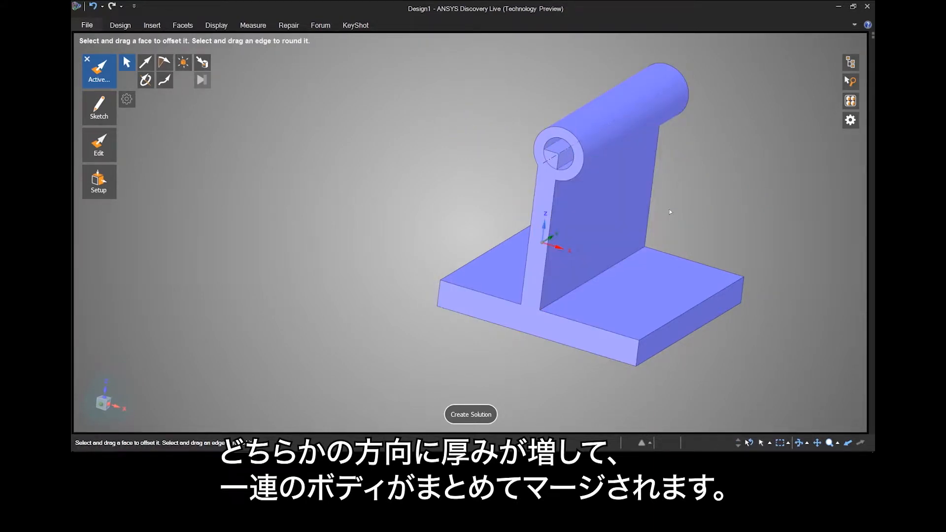
Step: Undo the one-sided thickening of the web and pull its surface symmetrically in both directions into a solid web
{"action": "left_click", "coordinate": [94, 7]}
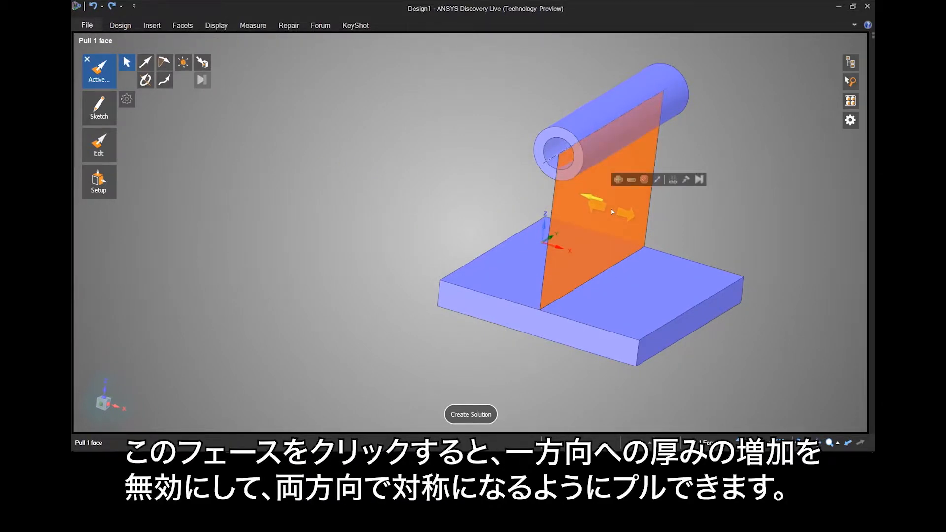
{"action": "left_click", "coordinate": [657, 181]}
{"action": "left_click_drag", "start_coordinate": [695, 221], "coordinate": [704, 224]}
{"action": "left_click", "coordinate": [702, 222]}
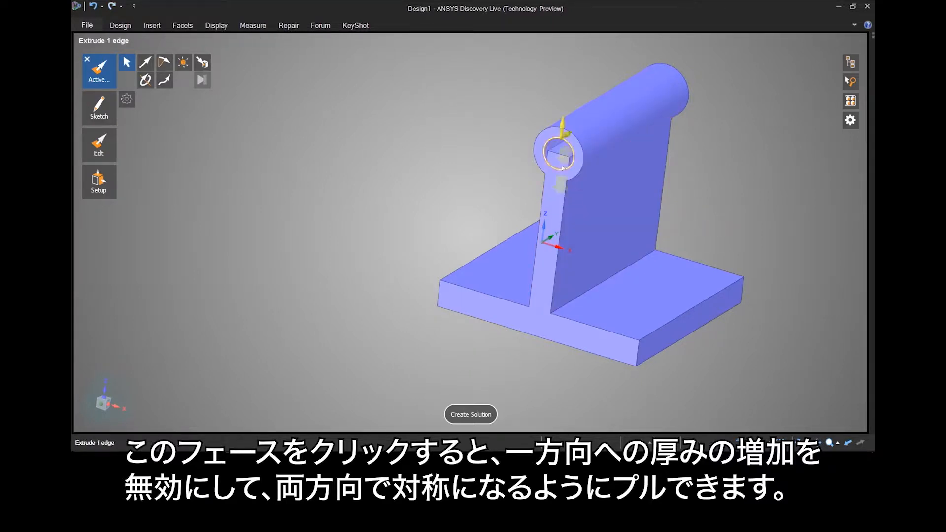
Step: Delete the leftover circular sketch face covering the front opening of the tube
{"action": "scroll", "coordinate": [564, 157], "scroll_direction": "up", "scroll_amount": 5, "text": "ctrl"}
{"action": "left_click", "coordinate": [556, 137]}
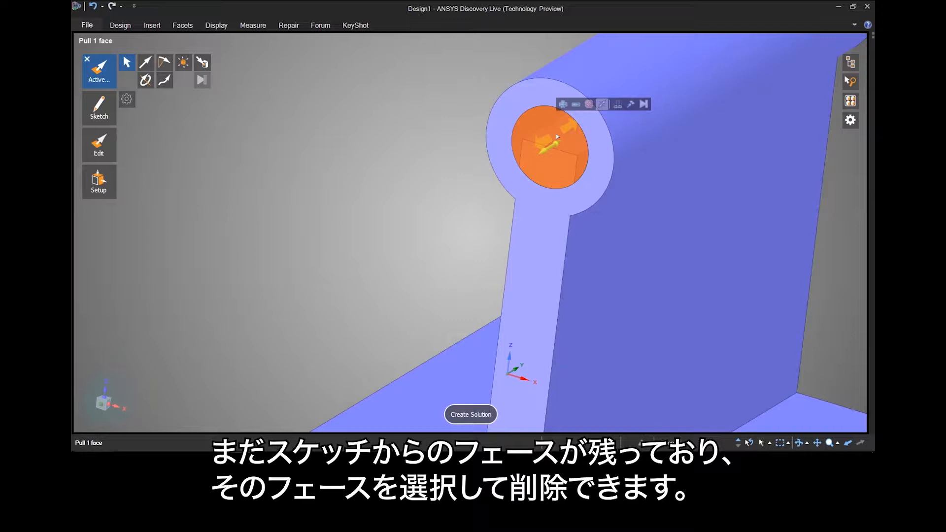
{"action": "key", "text": "Delete"}
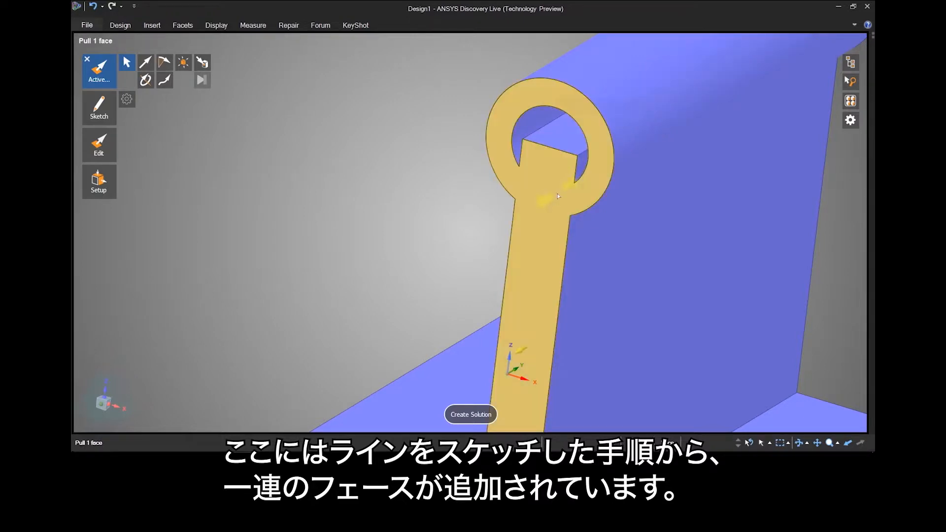
Step: Remove the part of the web protruding into the tube's bore by selecting its three faces and applying Fill
{"action": "left_click", "coordinate": [575, 148]}
{"action": "mouse_move", "coordinate": [573, 144]}
{"action": "left_mouse_down"}
{"action": "mouse_move", "coordinate": [571, 154]}
{"action": "mouse_move", "coordinate": [571, 144]}
{"action": "left_mouse_up"}
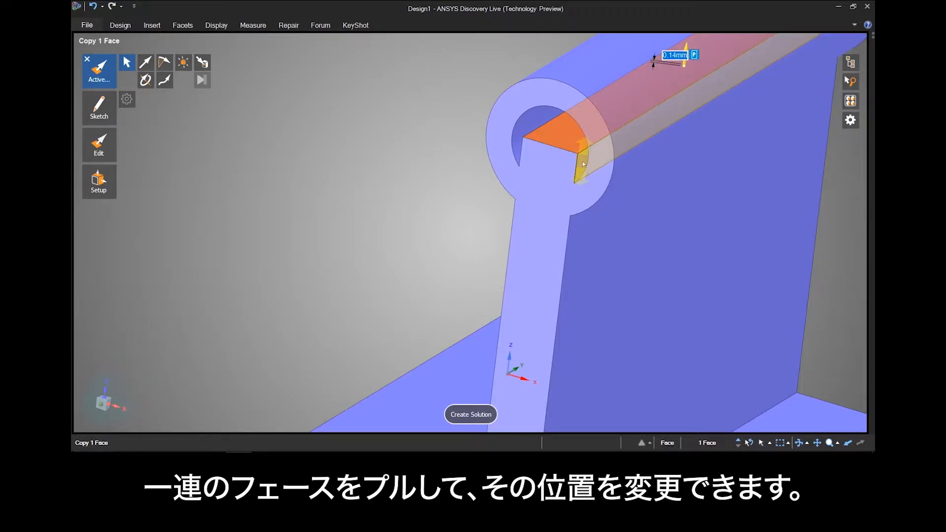
{"action": "left_click", "coordinate": [582, 161], "text": "ctrl"}
{"action": "scroll", "coordinate": [567, 148], "scroll_direction": "up", "scroll_amount": 3}
{"action": "middle_click_drag", "start_coordinate": [572, 137], "coordinate": [610, 147]}
{"action": "left_click", "coordinate": [520, 146], "text": "ctrl"}
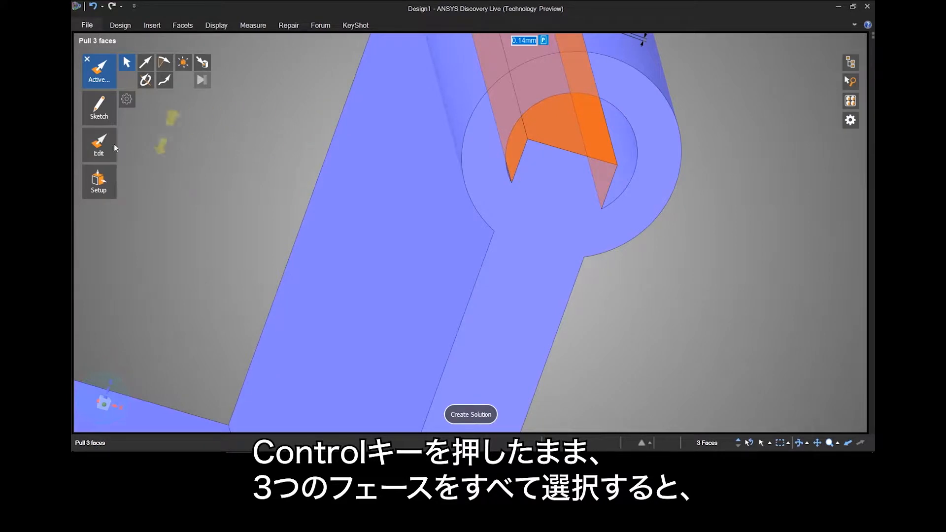
{"action": "mouse_move", "coordinate": [105, 144]}
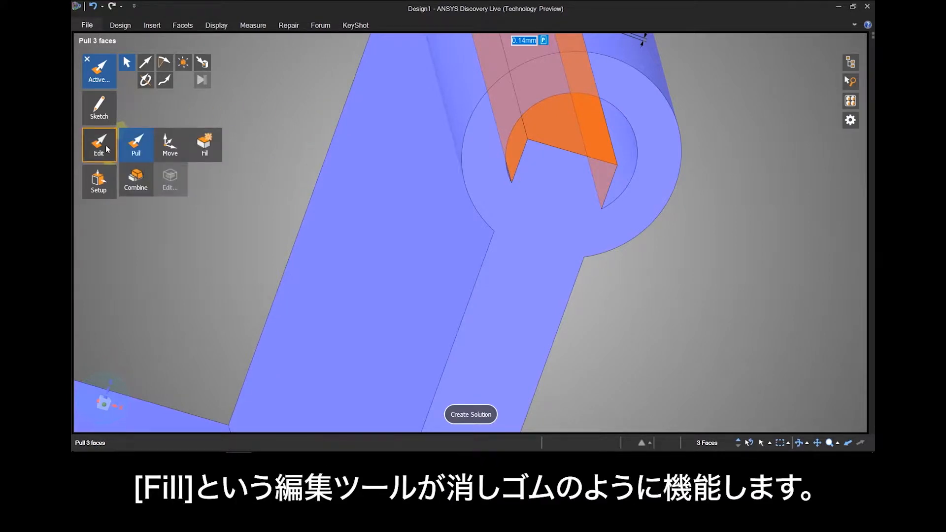
{"action": "left_click", "coordinate": [203, 144]}
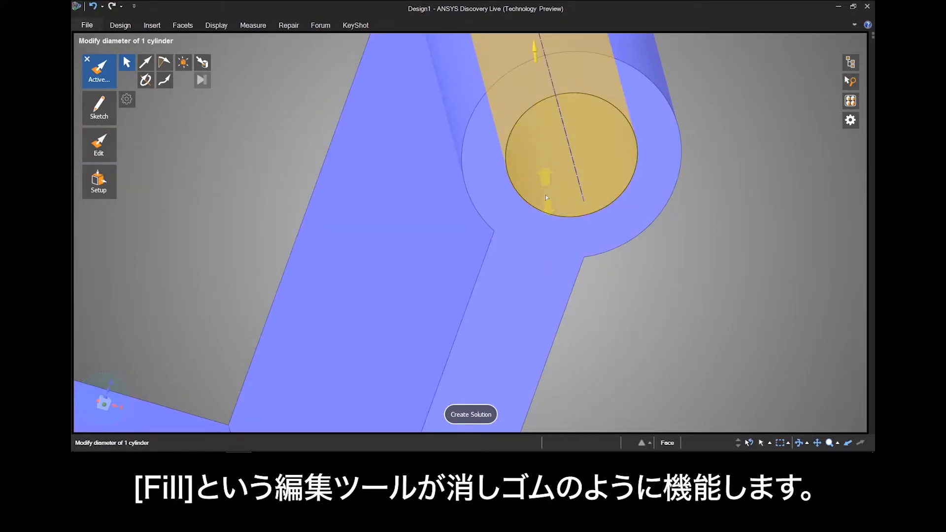
{"action": "middle_click_drag", "start_coordinate": [553, 208], "coordinate": [541, 183]}
{"action": "left_click", "coordinate": [565, 151]}
{"action": "middle_click_drag", "start_coordinate": [643, 347], "coordinate": [698, 189], "text": "shift"}
{"action": "key", "text": "Escape"}
Step: Create a Structural Behavior solution for the bracket with Plastic as the material
{"action": "middle_click_drag", "start_coordinate": [678, 241], "coordinate": [554, 187], "text": "ctrl"}
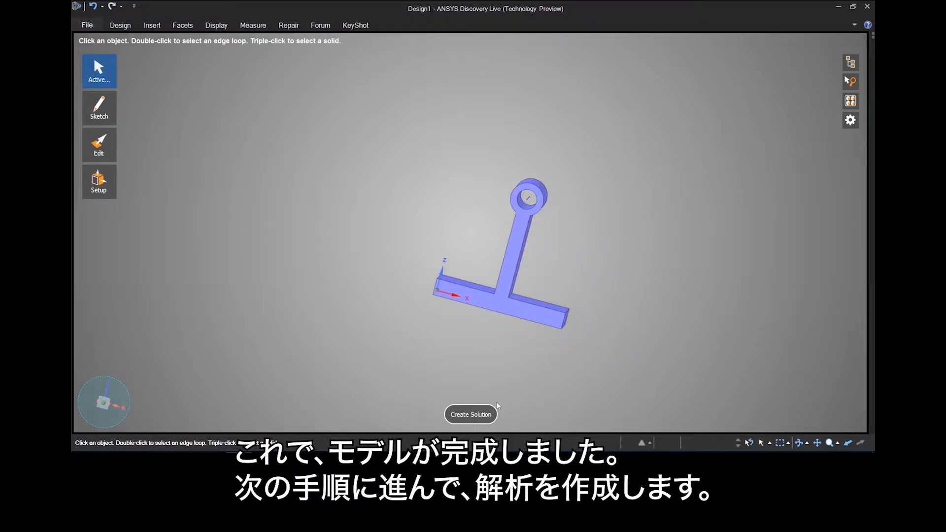
{"action": "left_click", "coordinate": [484, 413]}
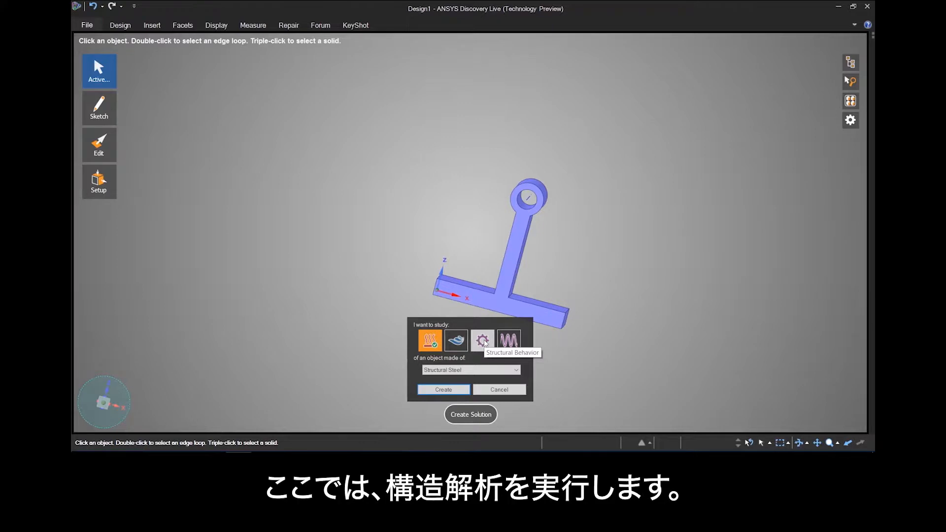
{"action": "left_click", "coordinate": [483, 341]}
{"action": "left_click", "coordinate": [457, 370]}
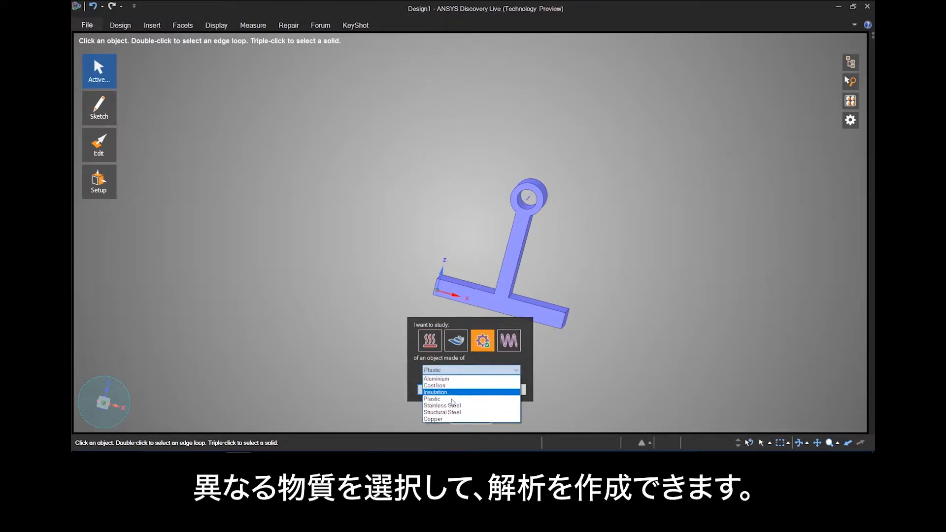
{"action": "left_click", "coordinate": [448, 398]}
{"action": "left_click", "coordinate": [445, 390]}
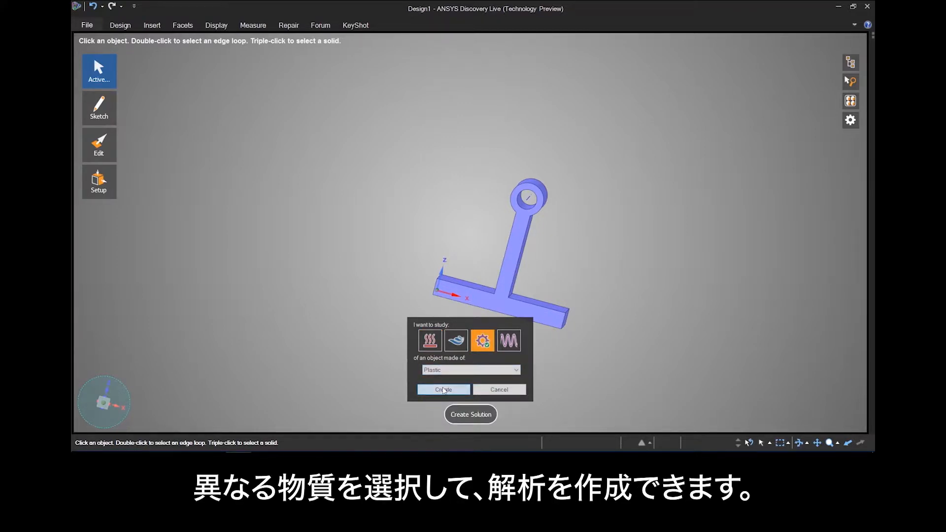
{"action": "middle_click_drag", "start_coordinate": [485, 327], "coordinate": [476, 336]}
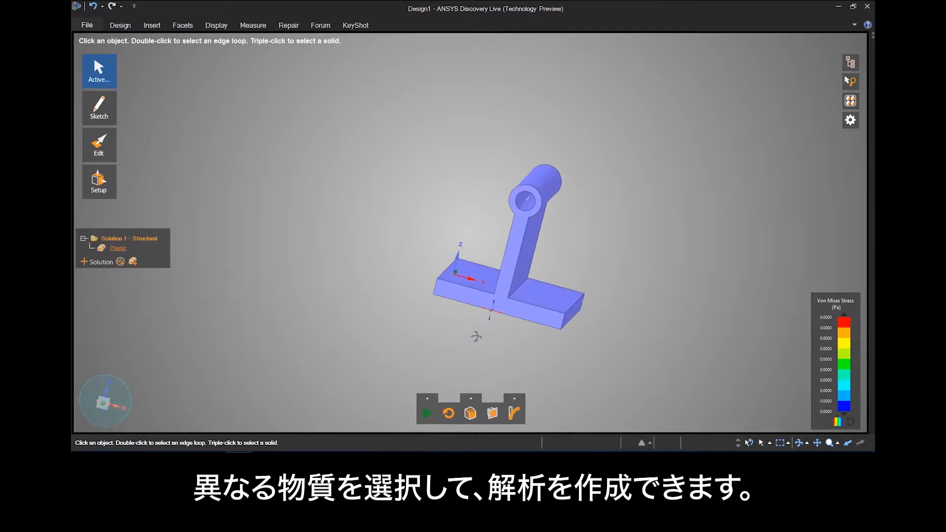
{"action": "left_click", "coordinate": [511, 306]}
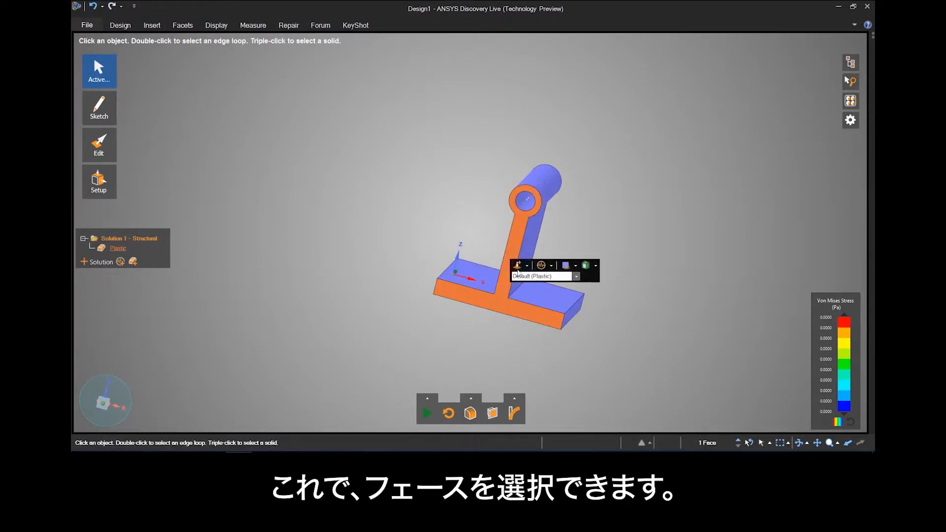
{"action": "left_click", "coordinate": [526, 267]}
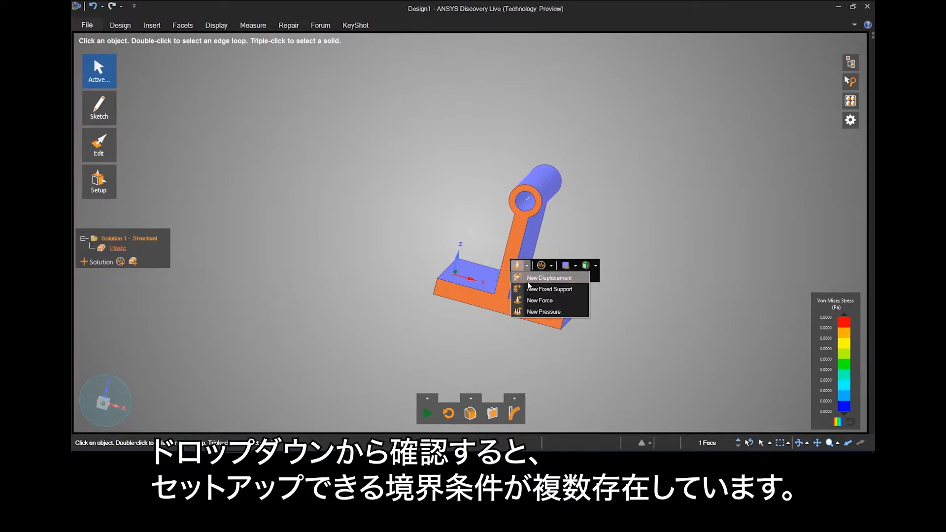
{"action": "left_click", "coordinate": [518, 341]}
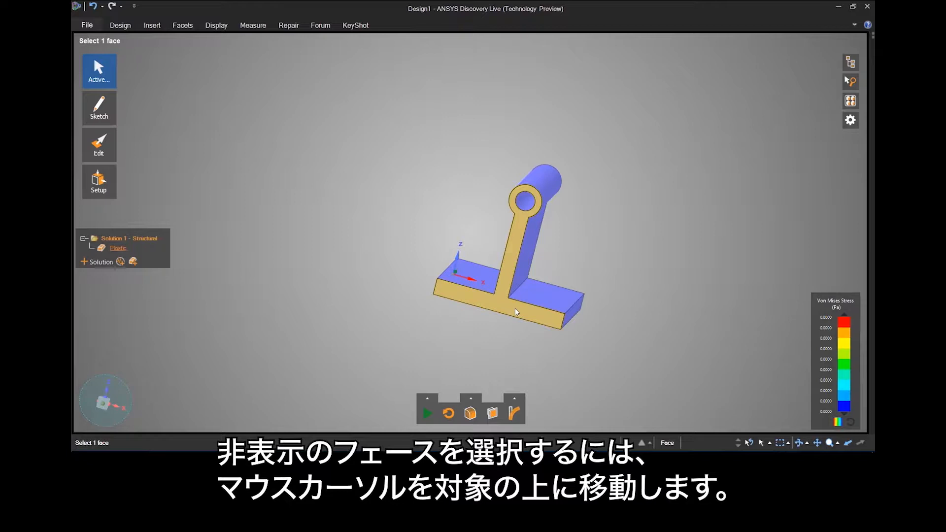
Step: Apply a fixed support to the hidden bottom face of the base plate
{"action": "scroll", "coordinate": [517, 311], "scroll_direction": "up", "scroll_amount": 1}
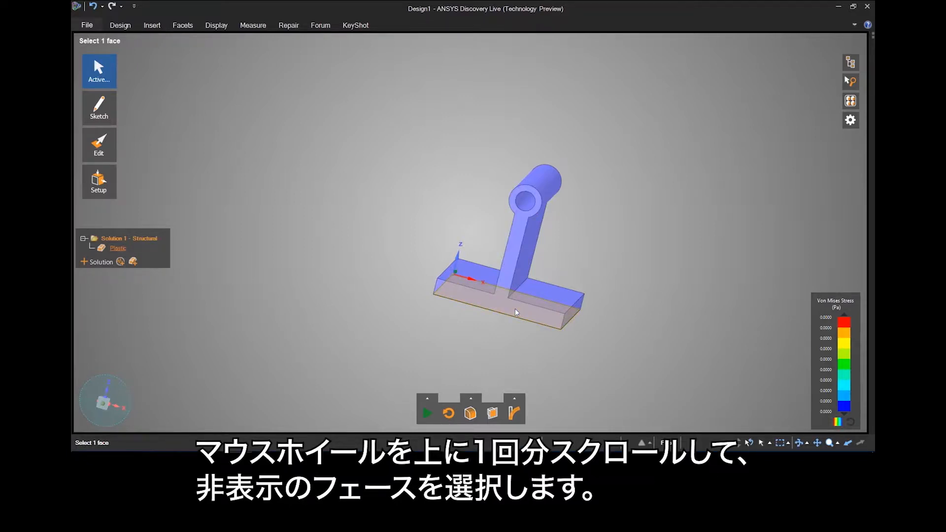
{"action": "left_click", "coordinate": [517, 312]}
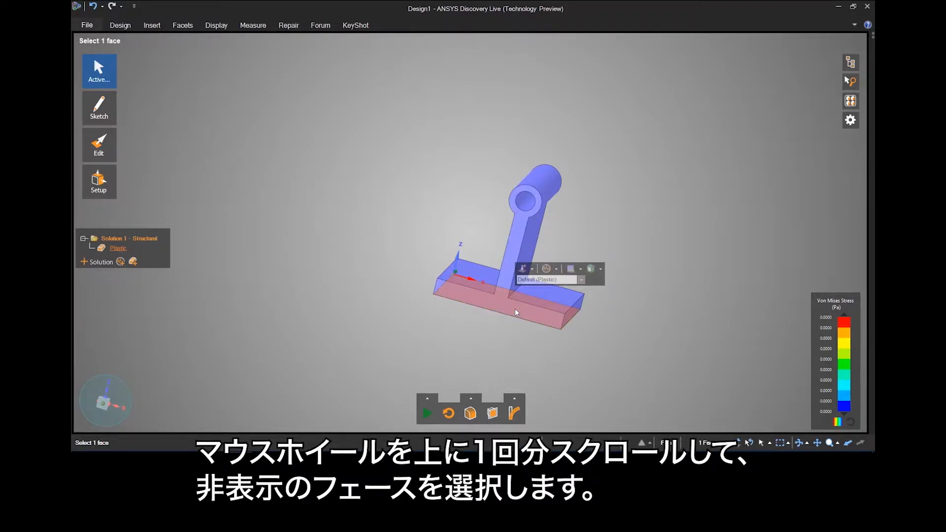
{"action": "left_click", "coordinate": [523, 269]}
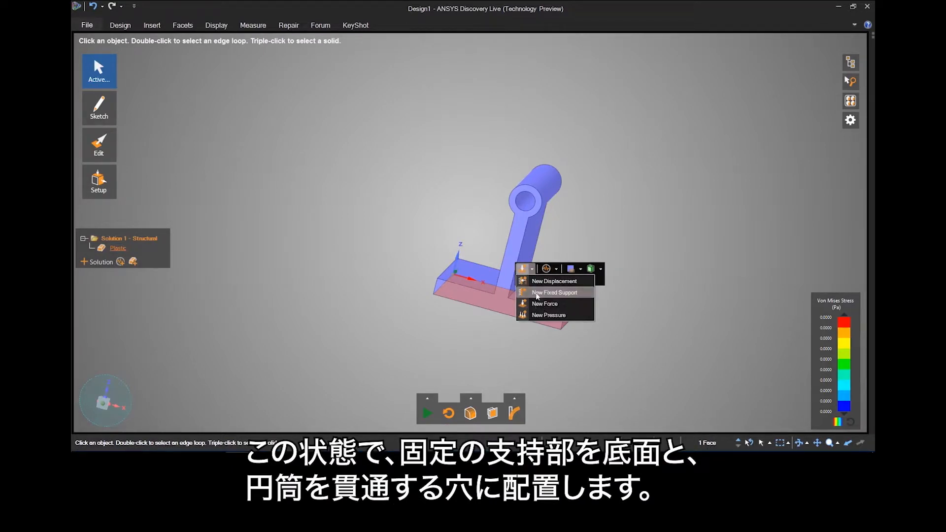
{"action": "left_click", "coordinate": [538, 294]}
Step: Apply a force of 10 N in the X direction to the inner face of the tube's bore
{"action": "left_click", "coordinate": [527, 207]}
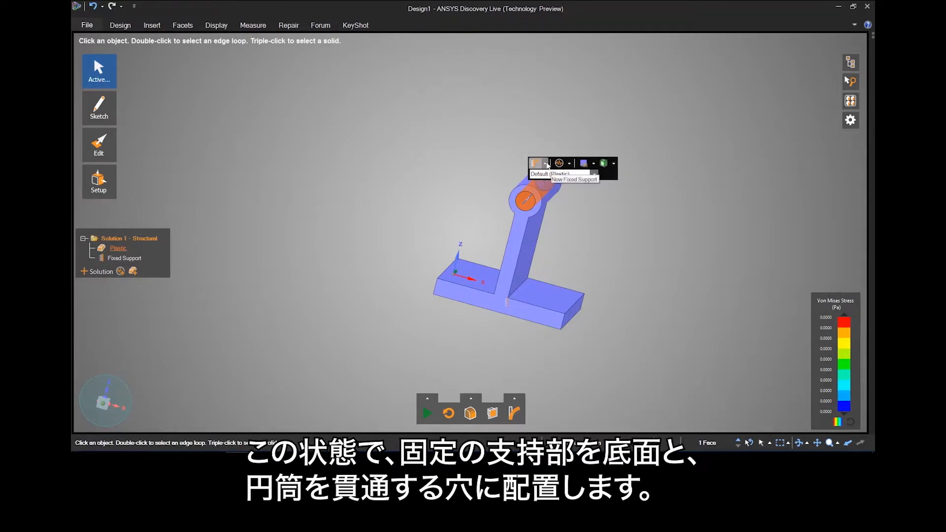
{"action": "left_click", "coordinate": [547, 165]}
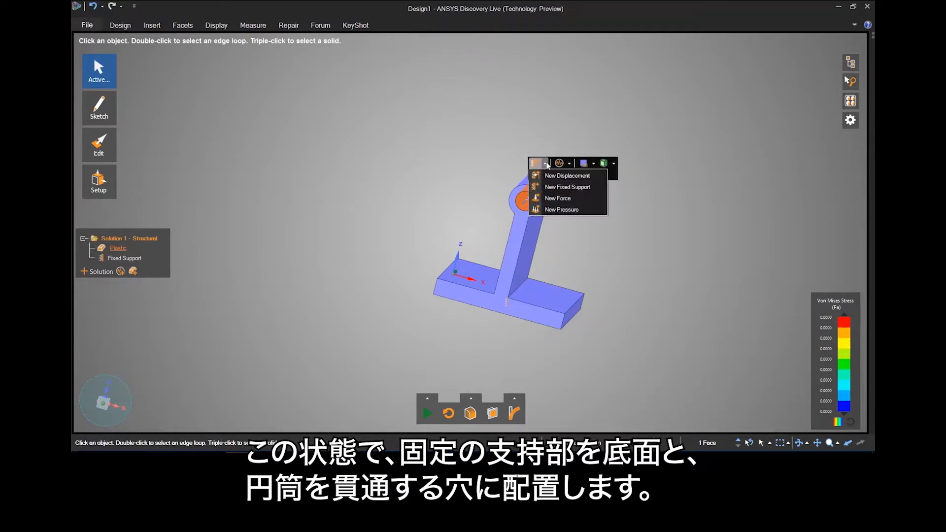
{"action": "left_click", "coordinate": [548, 198]}
{"action": "type", "text": "10"}
{"action": "key", "text": "Return"}
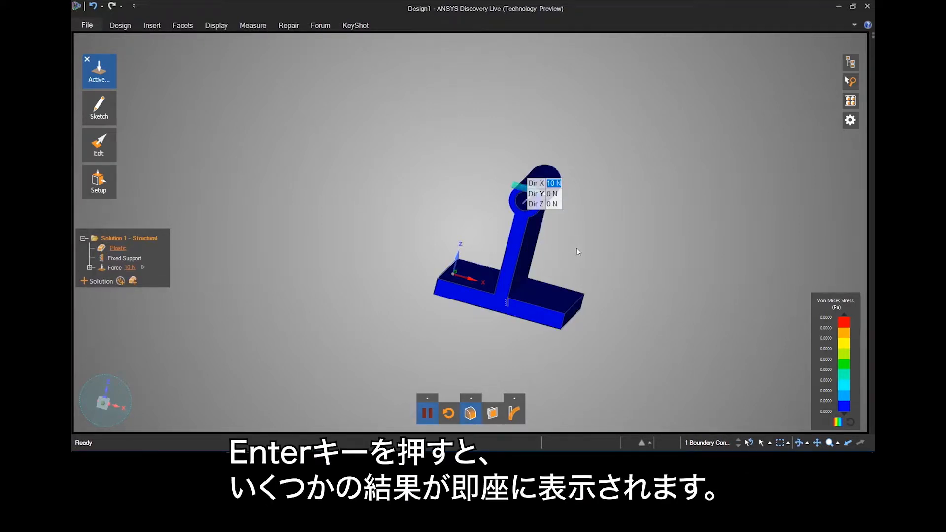
{"action": "middle_click_drag", "start_coordinate": [597, 250], "coordinate": [570, 255]}
{"action": "key", "text": "Escape"}
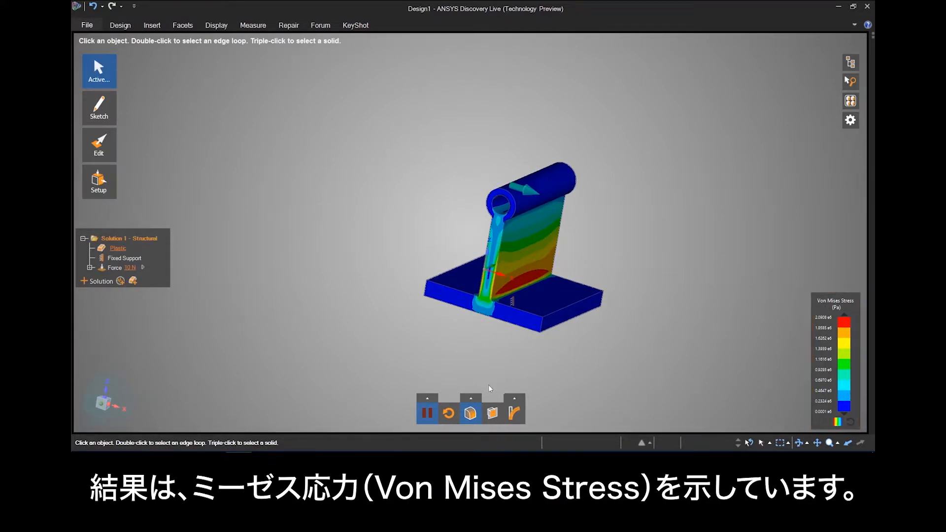
{"action": "left_click", "coordinate": [471, 399]}
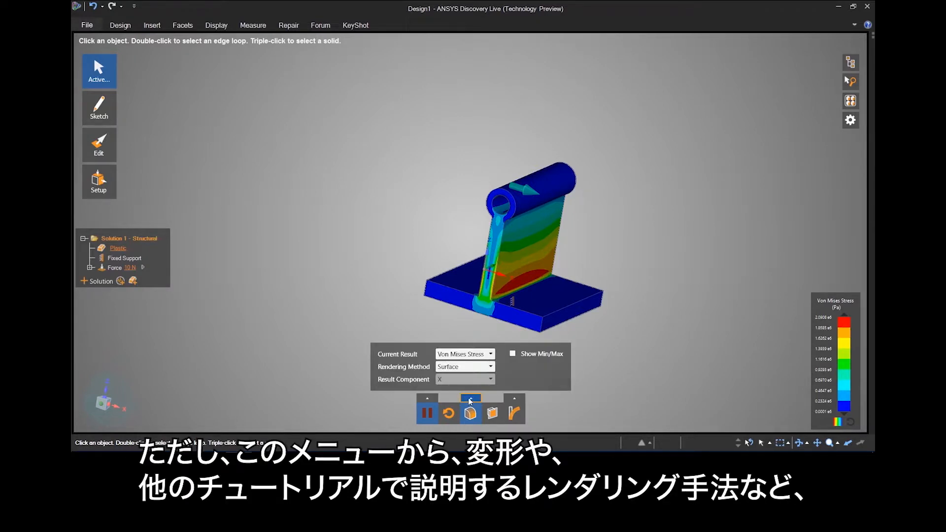
{"action": "left_click", "coordinate": [490, 354]}
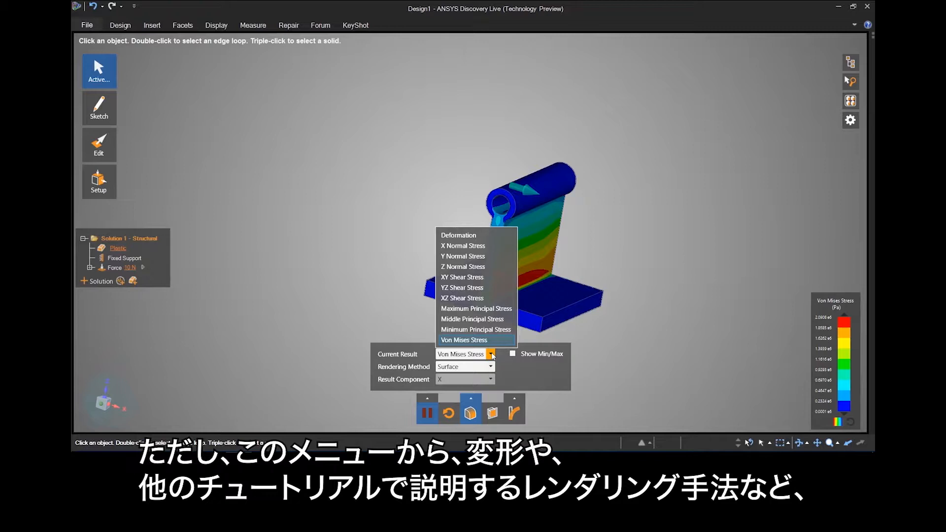
{"action": "left_click", "coordinate": [491, 367]}
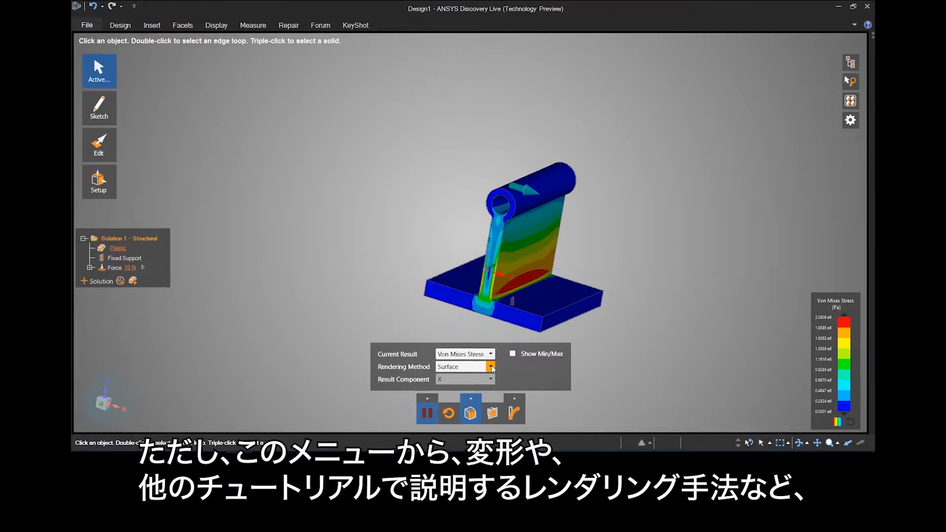
{"action": "left_click", "coordinate": [490, 368]}
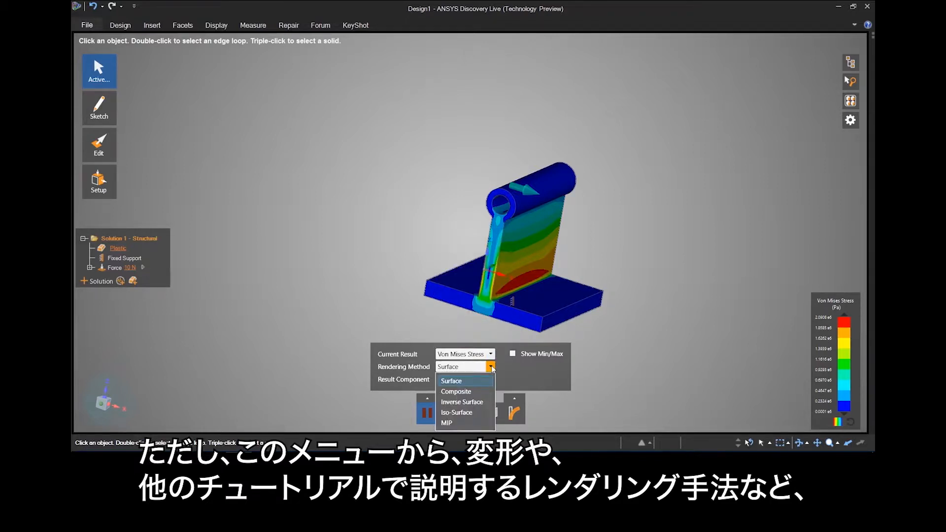
{"action": "left_click", "coordinate": [515, 371]}
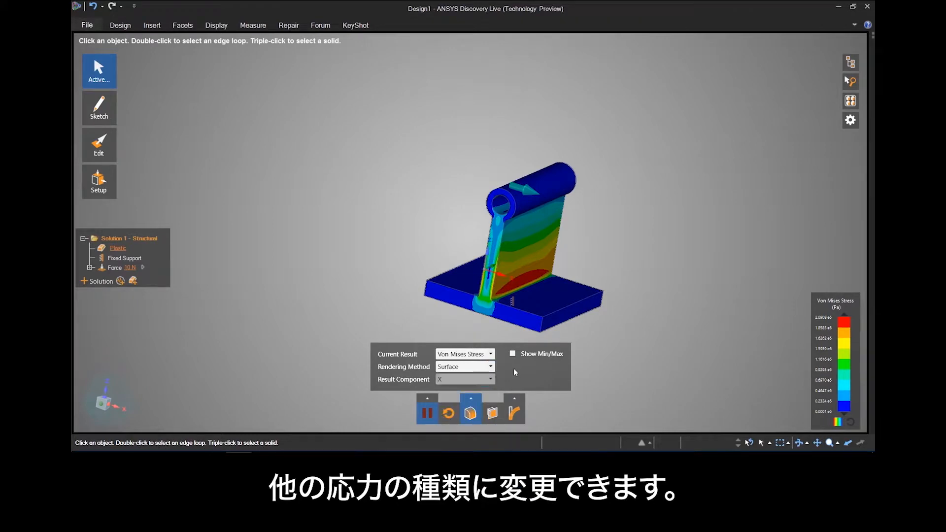
Step: Display the animated deformation of the bracket and turn on True deformation scaling
{"action": "left_click", "coordinate": [515, 415]}
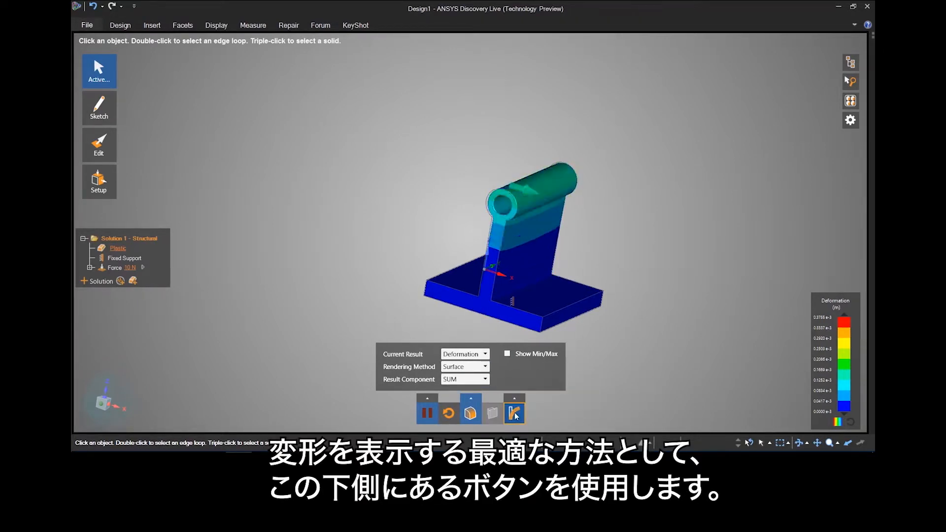
{"action": "left_click", "coordinate": [515, 399]}
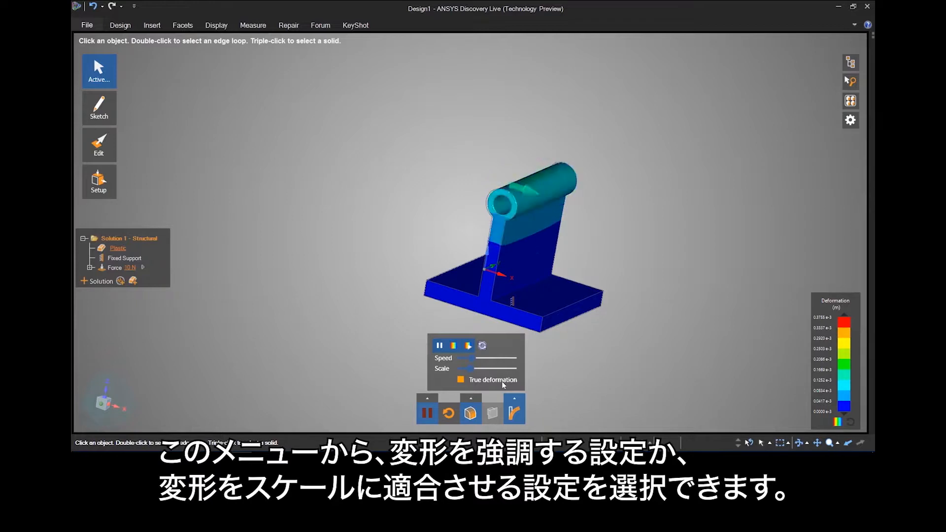
{"action": "left_click", "coordinate": [461, 380]}
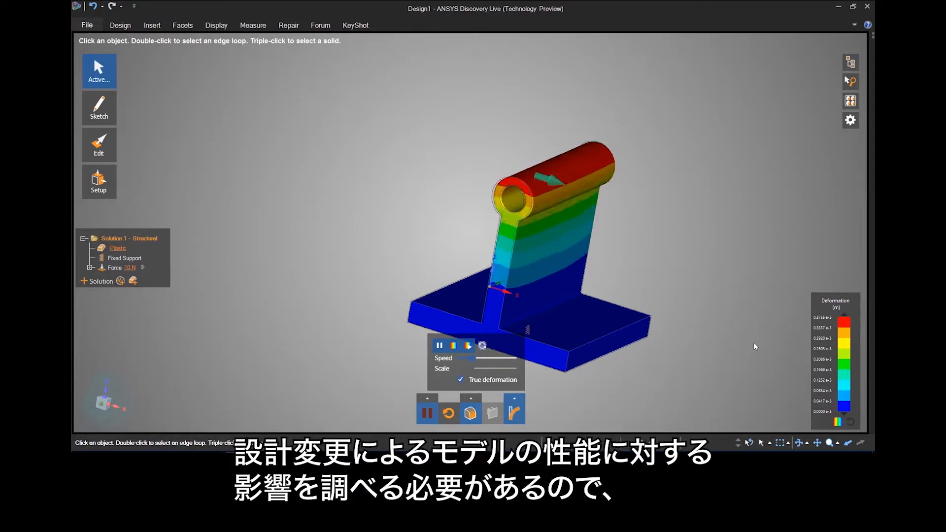
Step: Create a quick calculation of Max stress in volume, displayed as a chart
{"action": "left_click", "coordinate": [120, 281]}
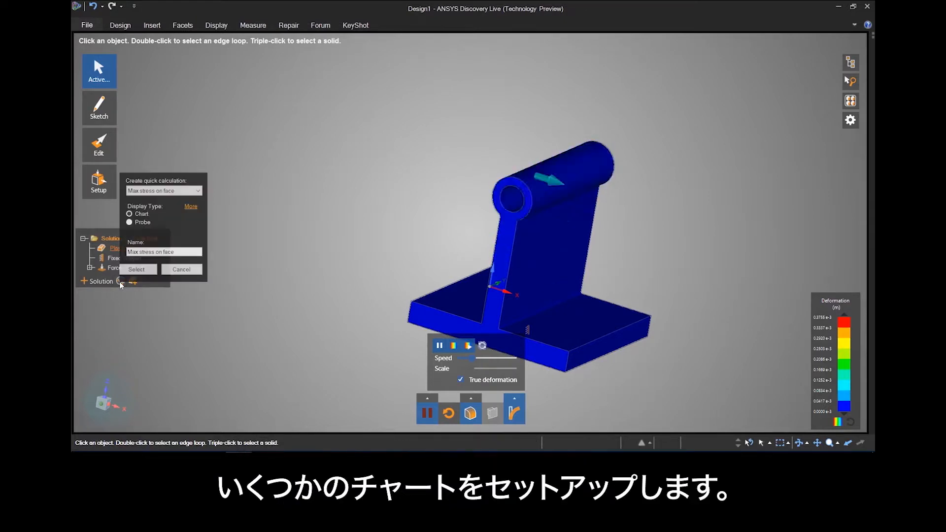
{"action": "left_click", "coordinate": [198, 191]}
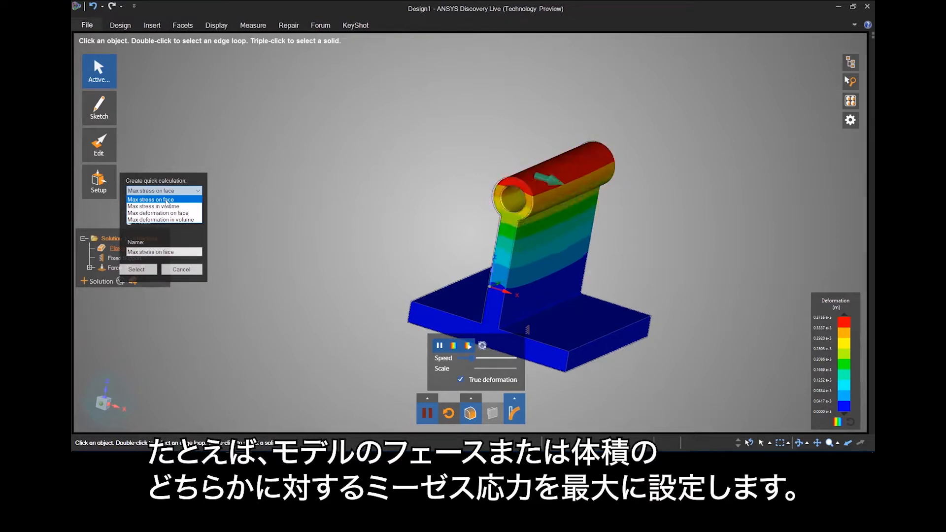
{"action": "left_click", "coordinate": [166, 207]}
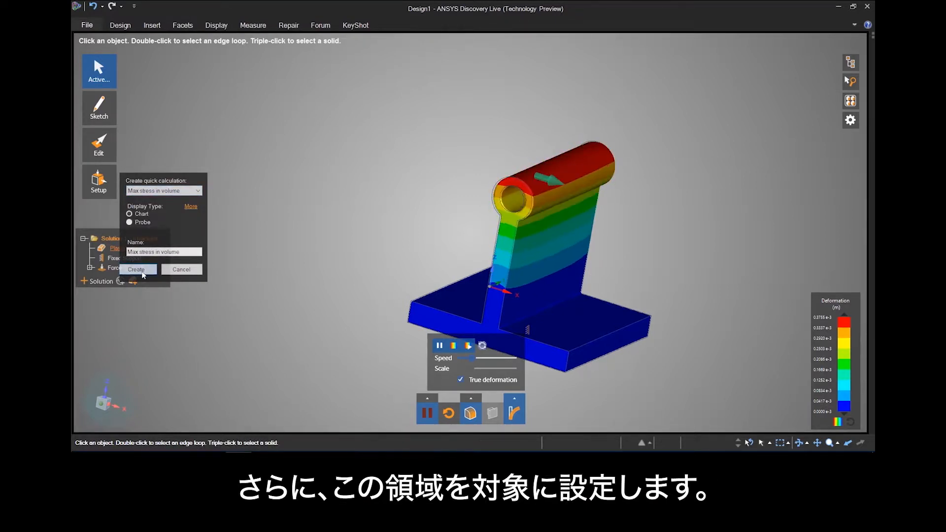
{"action": "left_click", "coordinate": [138, 269]}
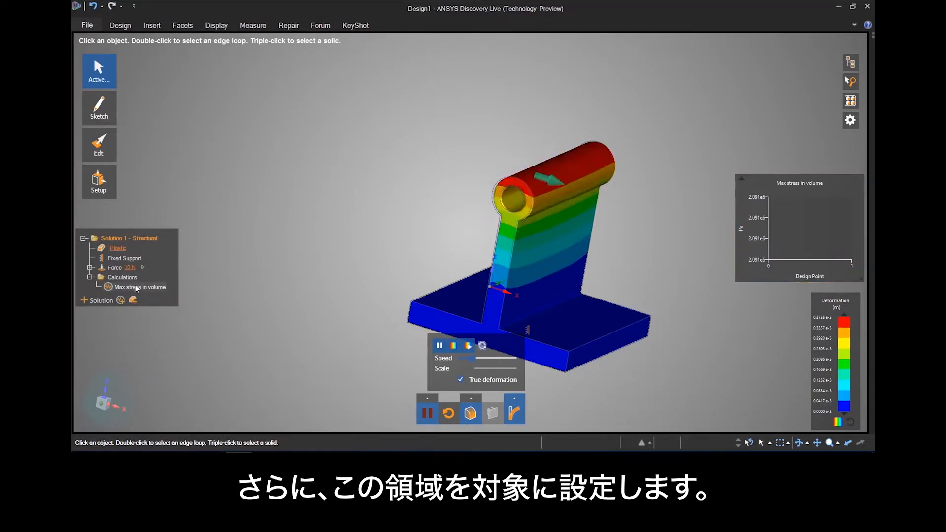
Step: Create a chart calculation of Max deformation in volume and place it below the Max stress in volume chart
{"action": "left_click", "coordinate": [120, 300]}
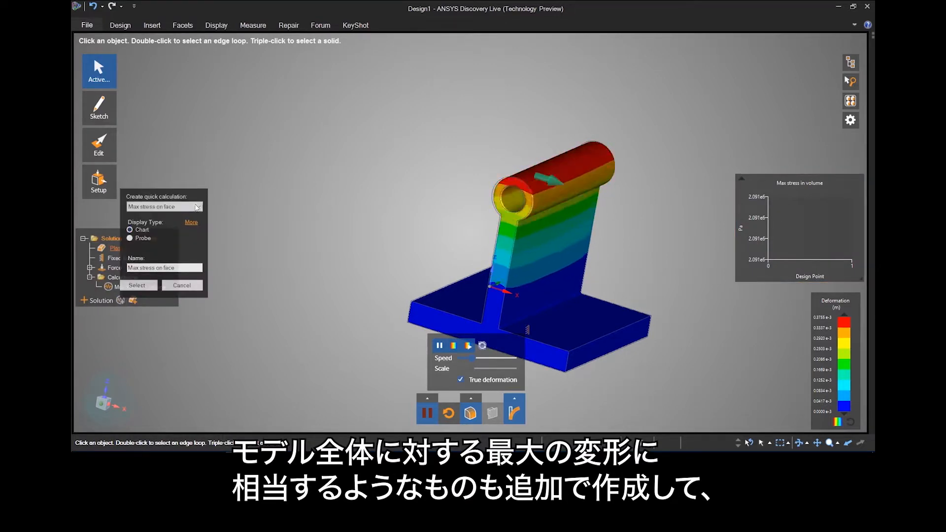
{"action": "left_click", "coordinate": [199, 207]}
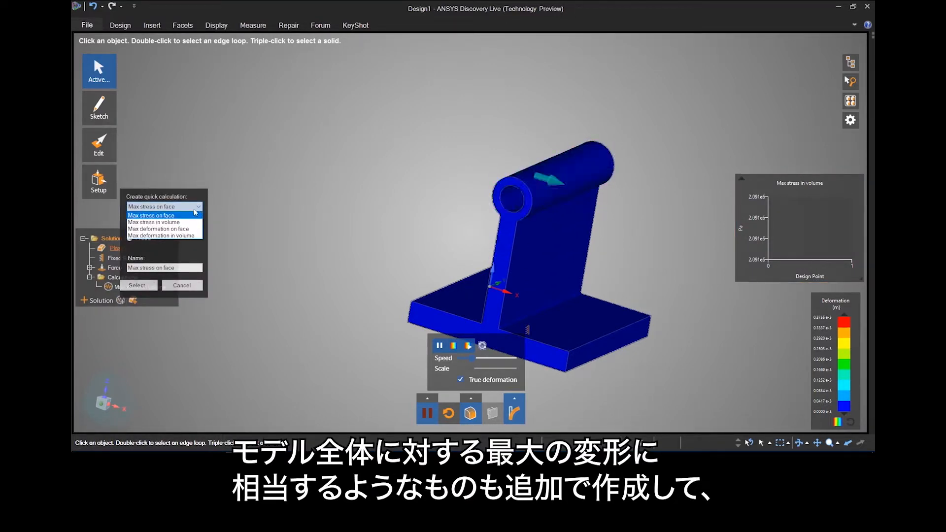
{"action": "left_click", "coordinate": [173, 237]}
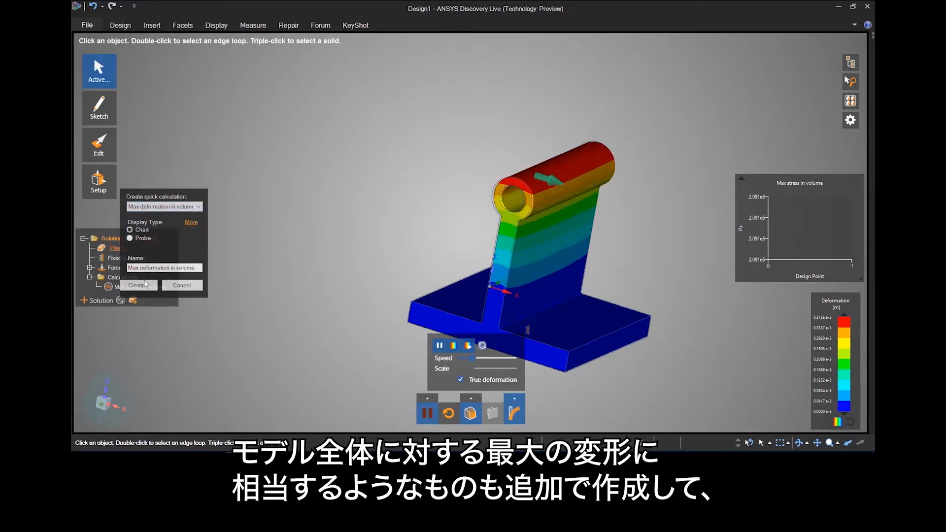
{"action": "left_click", "coordinate": [137, 285]}
{"action": "left_click_drag", "start_coordinate": [806, 186], "coordinate": [750, 313]}
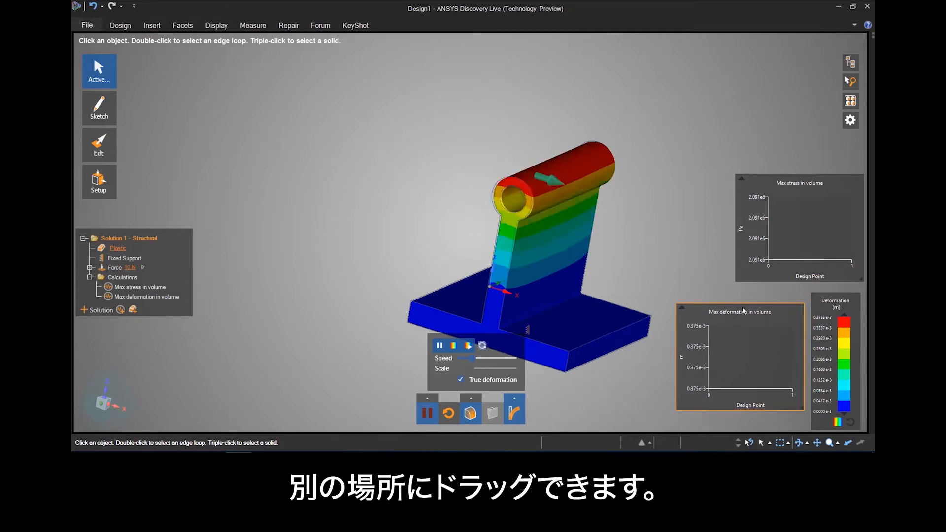
Step: Create a chart of Maximum Principal Stress with statistical operator Max and entity type Volume, and place it above the other charts
{"action": "left_click", "coordinate": [121, 310]}
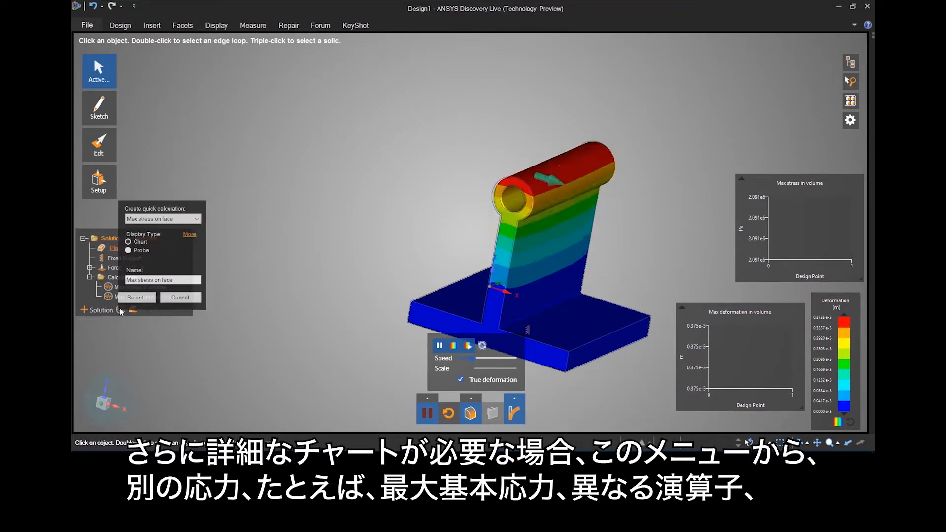
{"action": "left_click", "coordinate": [189, 234]}
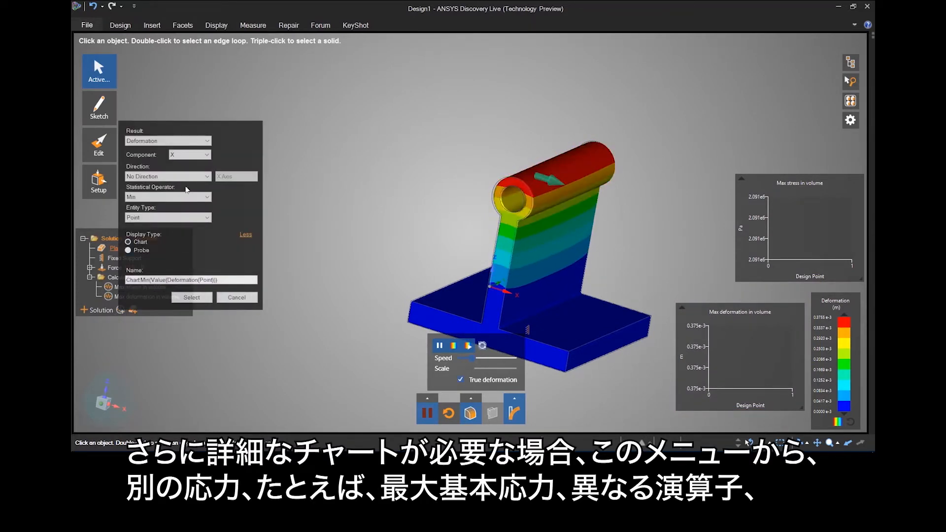
{"action": "left_click", "coordinate": [207, 141]}
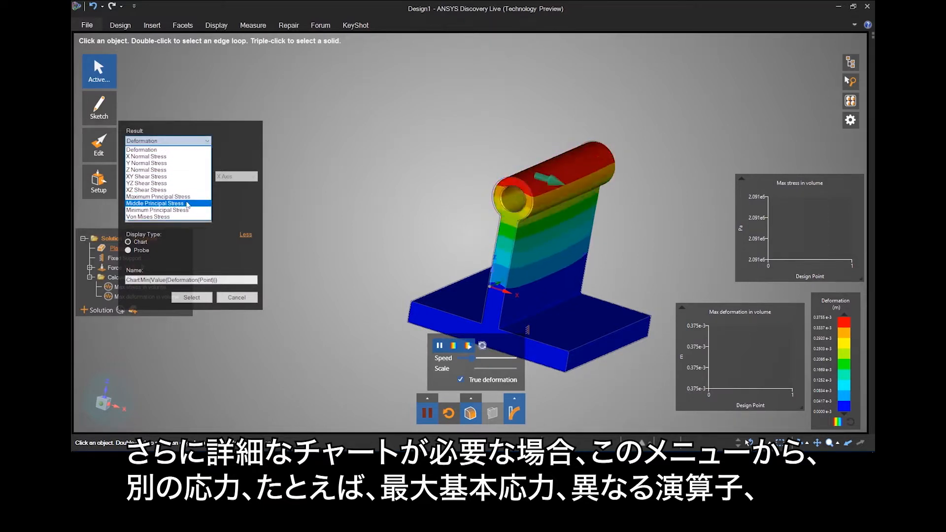
{"action": "left_click", "coordinate": [188, 196]}
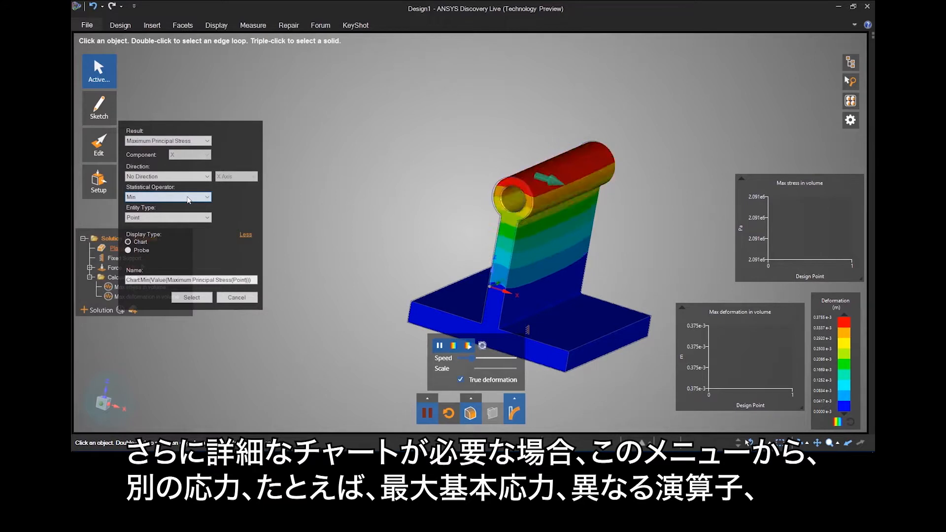
{"action": "left_click", "coordinate": [188, 199]}
{"action": "left_click", "coordinate": [186, 210]}
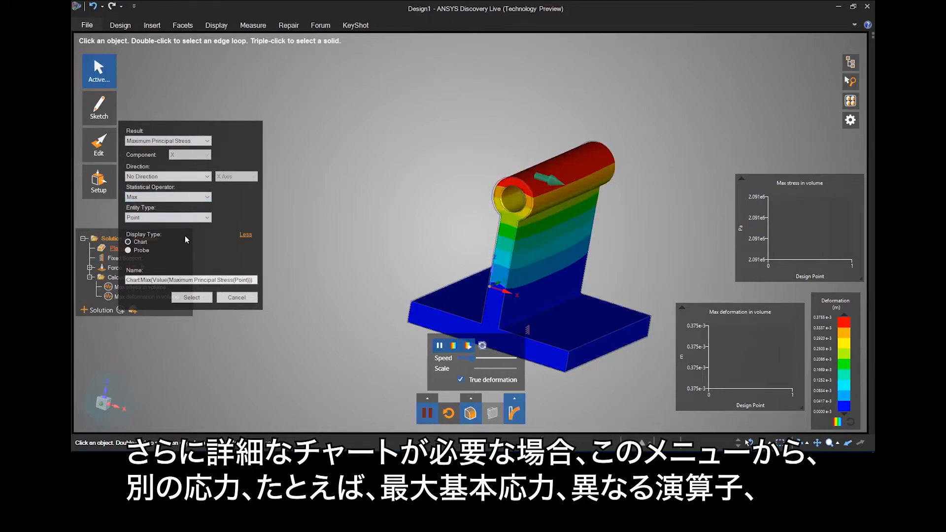
{"action": "left_click", "coordinate": [185, 218]}
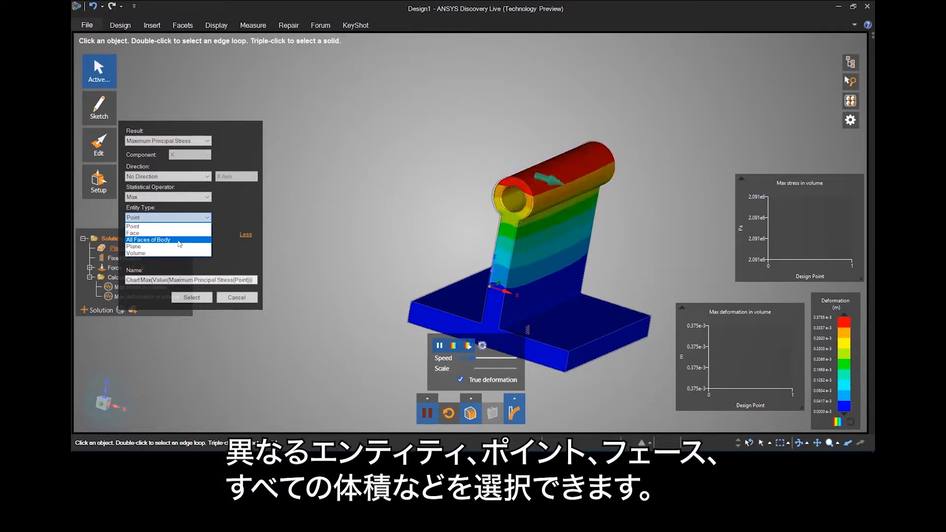
{"action": "left_click", "coordinate": [175, 253]}
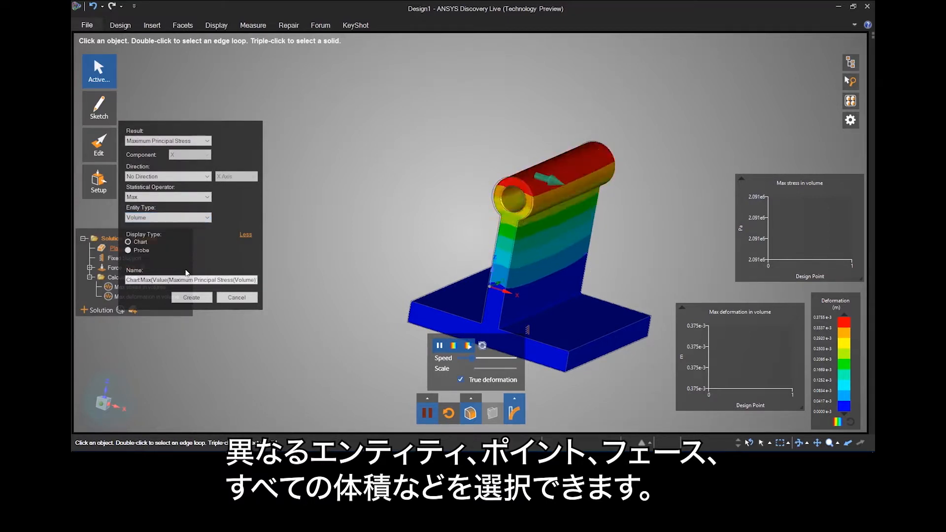
{"action": "left_click", "coordinate": [206, 299]}
{"action": "left_click_drag", "start_coordinate": [790, 205], "coordinate": [767, 62]}
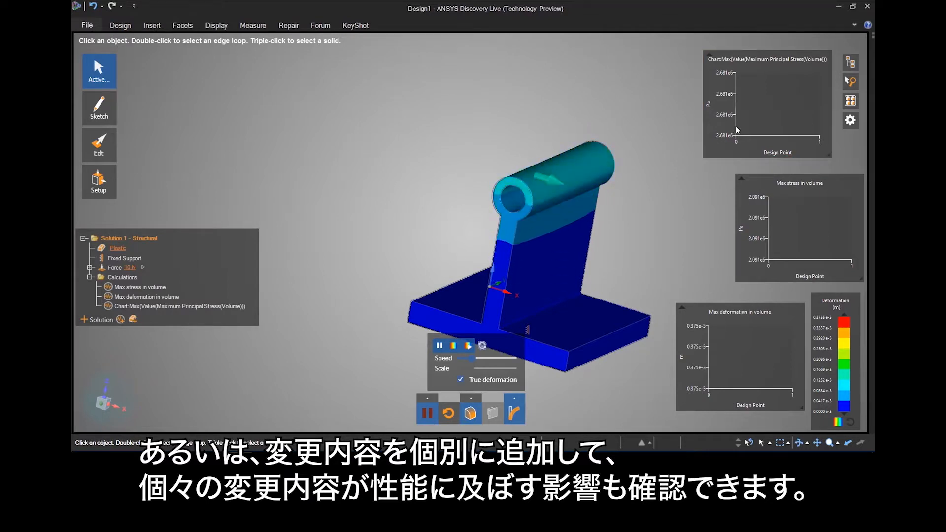
Step: Turn off the deformation display and pull the web's side face outward by about 2.07 mm to record a design point
{"action": "left_click", "coordinate": [513, 415]}
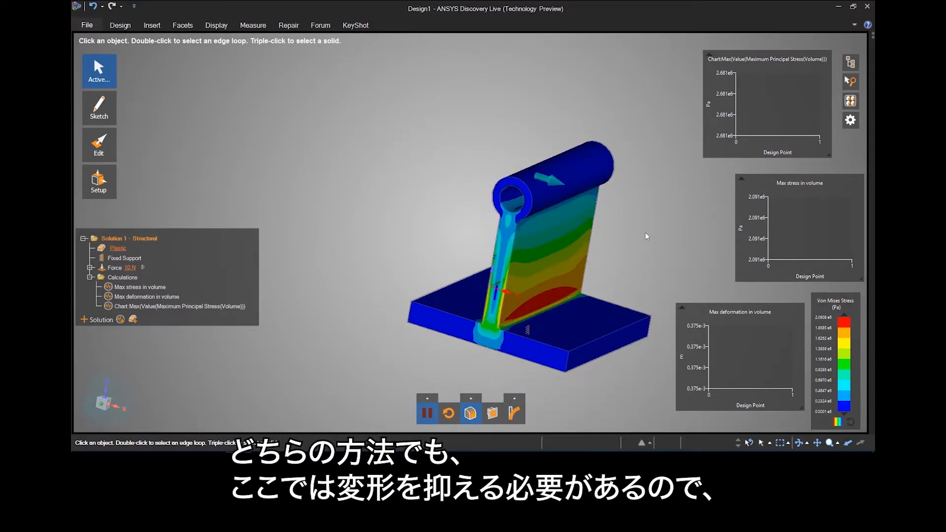
{"action": "mouse_move", "coordinate": [92, 155]}
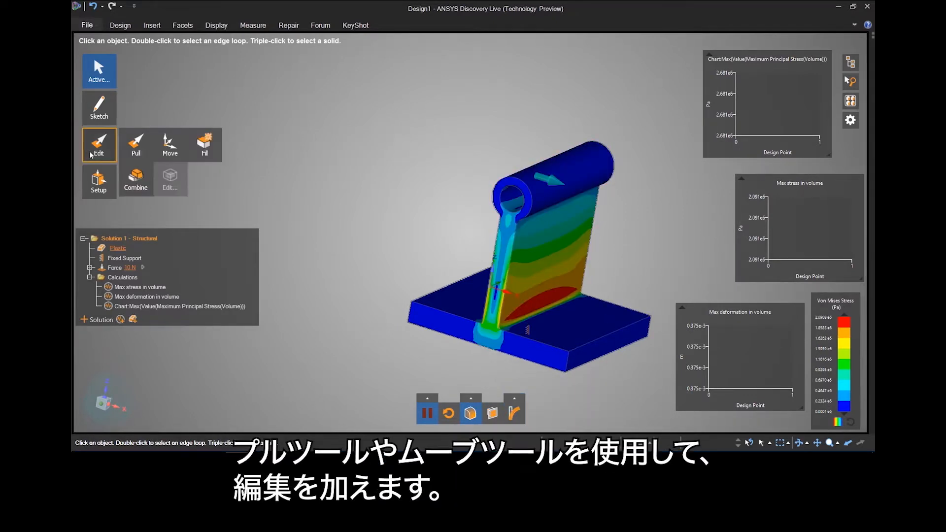
{"action": "left_click", "coordinate": [140, 151]}
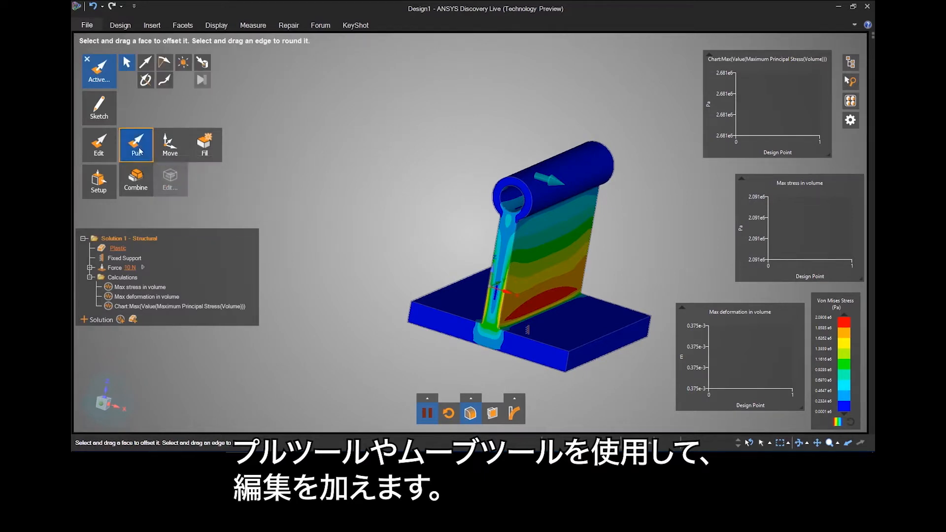
{"action": "left_click", "coordinate": [540, 253]}
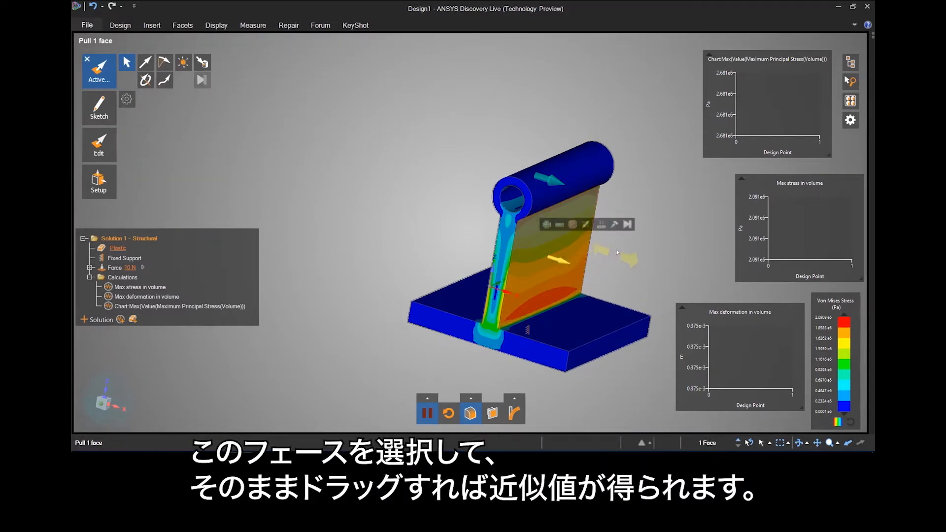
{"action": "left_click_drag", "start_coordinate": [617, 252], "coordinate": [621, 256]}
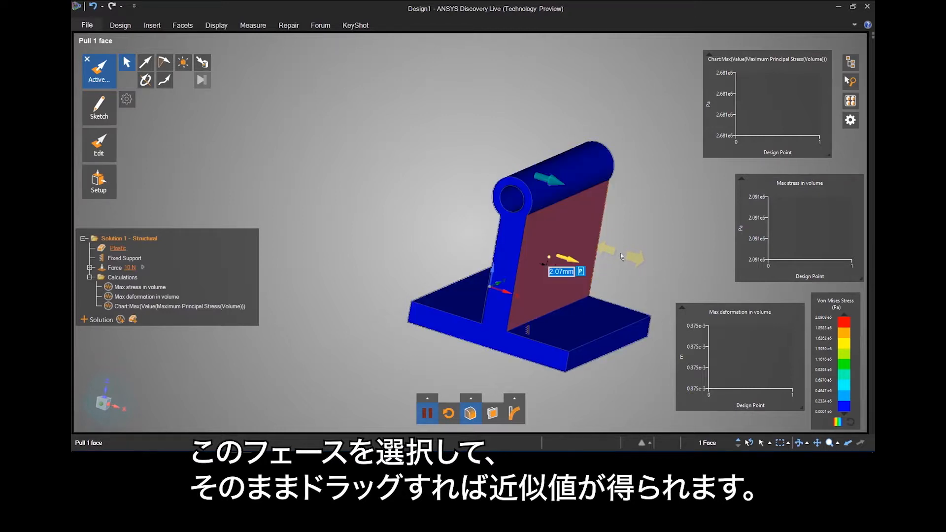
{"action": "left_click", "coordinate": [621, 254]}
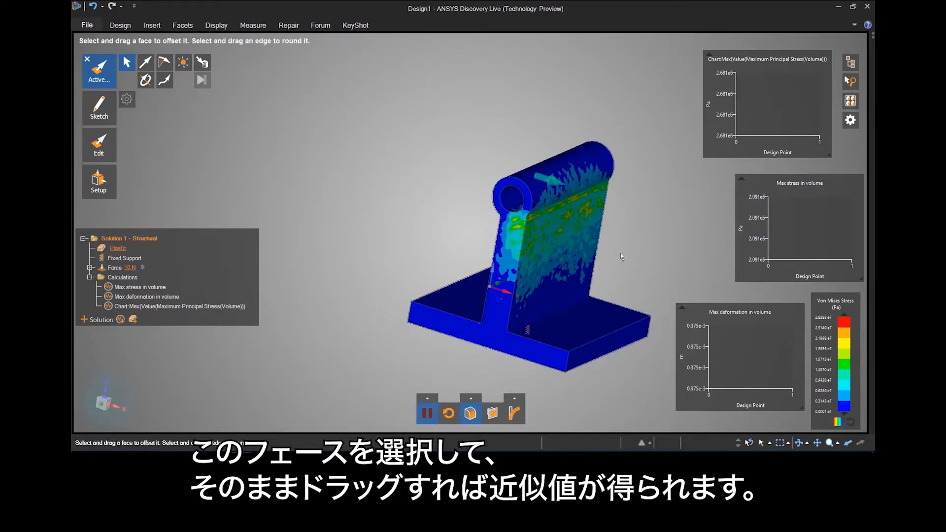
{"action": "left_click", "coordinate": [601, 228]}
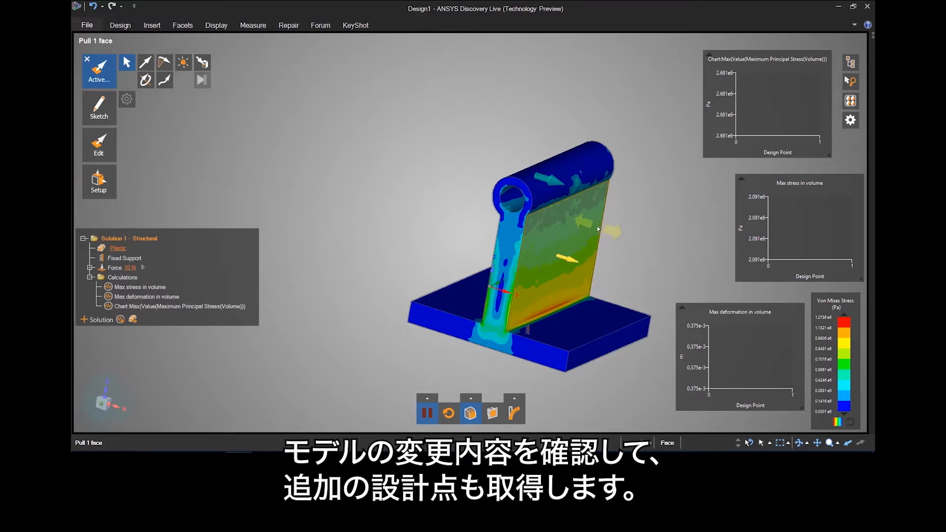
{"action": "left_click", "coordinate": [643, 229]}
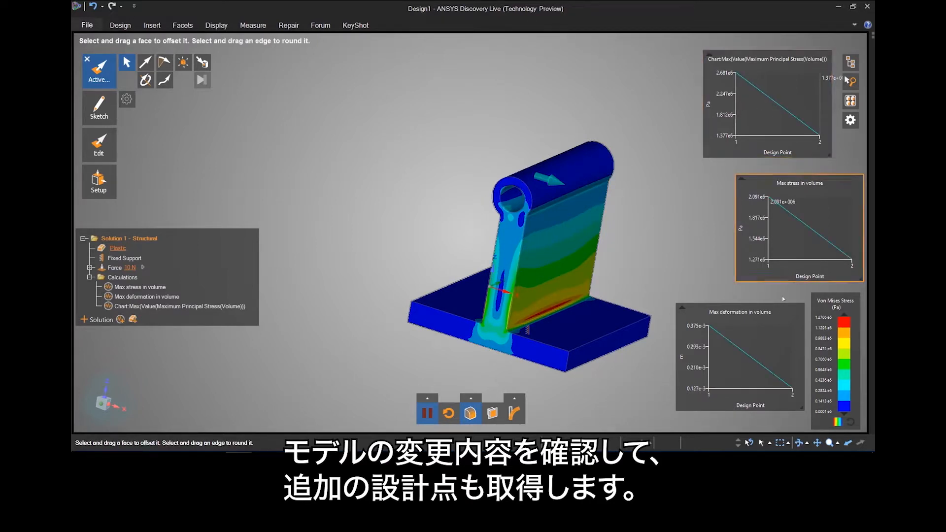
Step: Pull the web's opposite side face outward to thicken the web on both sides
{"action": "middle_click_drag", "start_coordinate": [634, 247], "coordinate": [647, 249]}
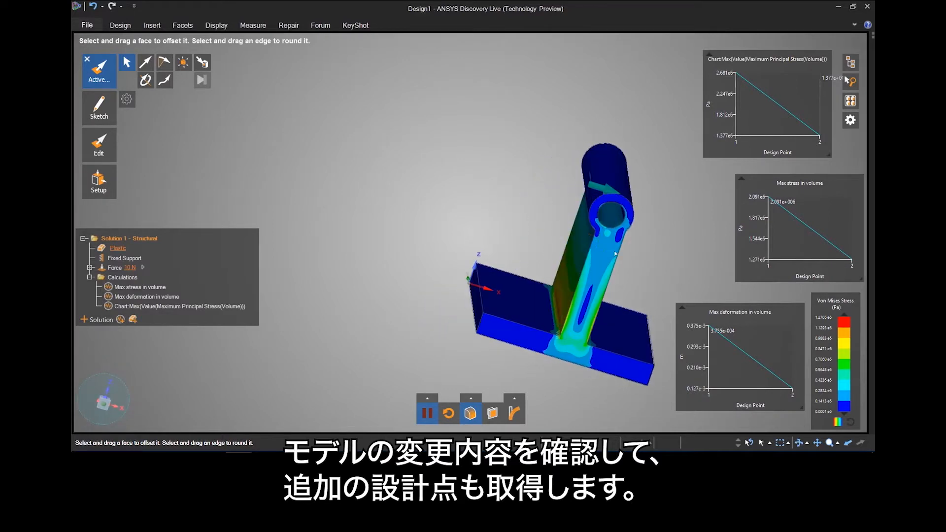
{"action": "left_click", "coordinate": [580, 249]}
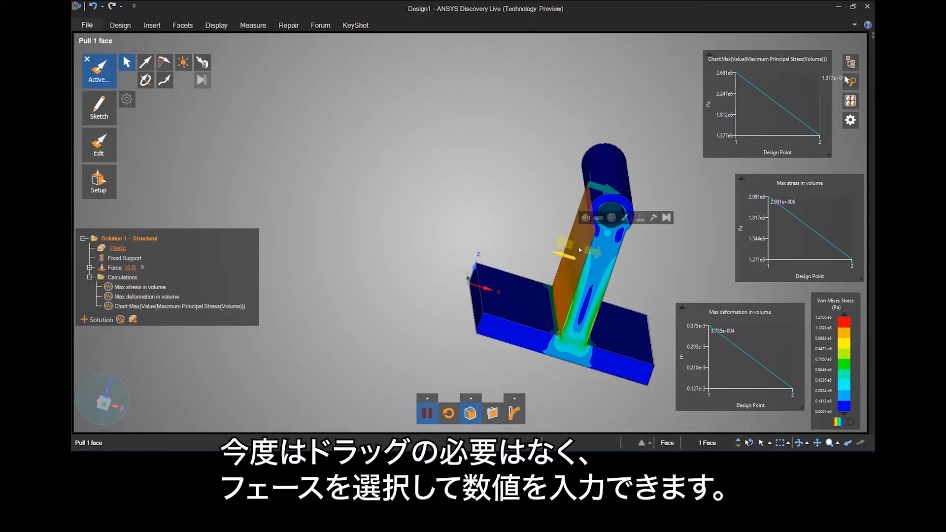
{"action": "key", "text": "Escape"}
{"action": "middle_click_drag", "start_coordinate": [676, 245], "coordinate": [586, 201]}
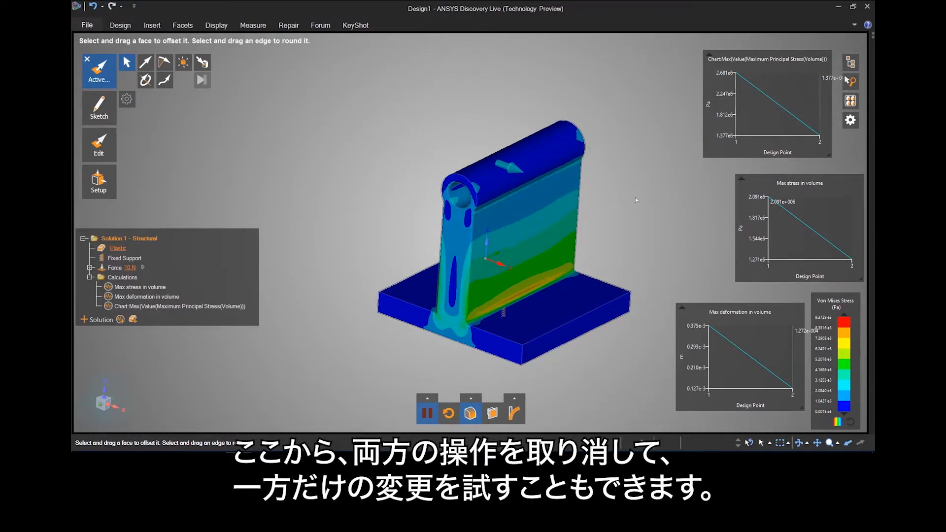
Step: Undo the pulls on both side faces of the web
{"action": "key", "text": "ctrl+z"}
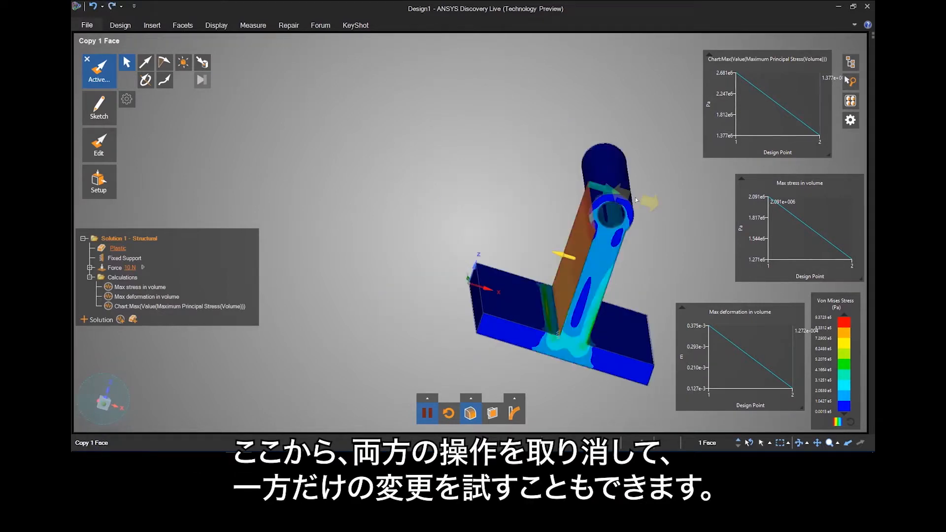
{"action": "key", "text": "ctrl+z"}
{"action": "key", "text": "ctrl+z"}
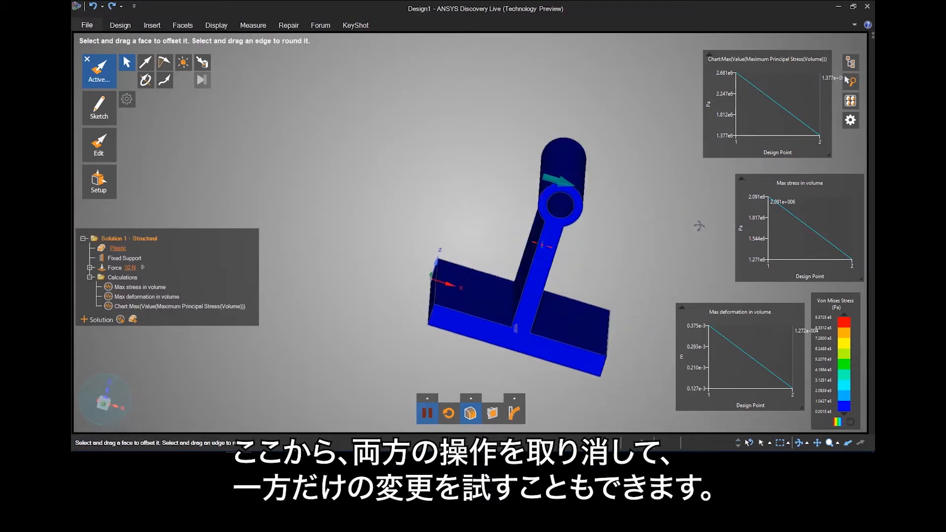
{"action": "key", "text": "ctrl+z"}
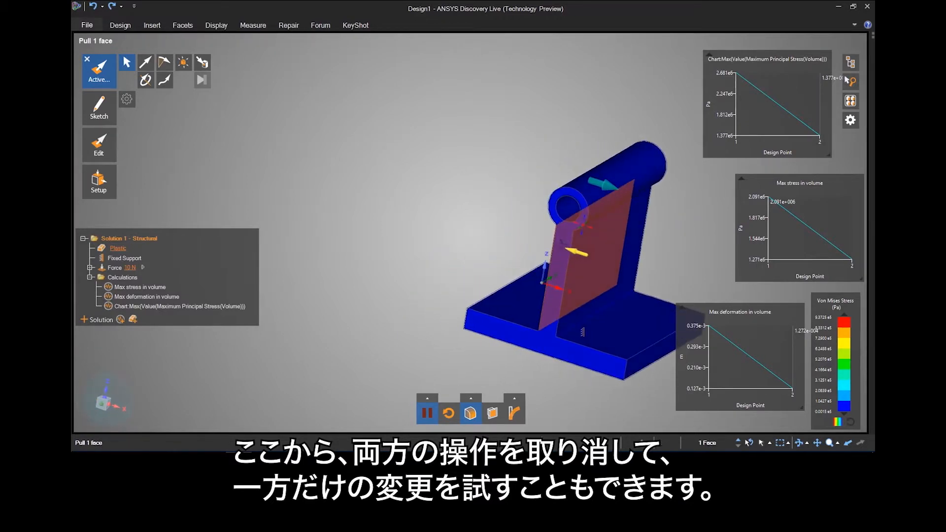
Step: Test a 2 mm outward pull of the web's opposite side face as a separate design point and undo it
{"action": "type", "text": "2"}
{"action": "key", "text": "Return"}
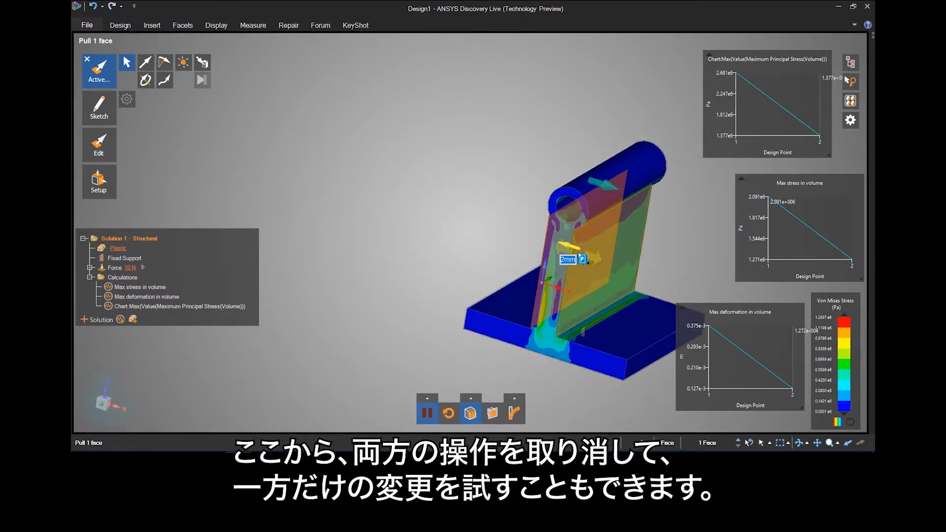
{"action": "middle_click_drag", "start_coordinate": [691, 242], "coordinate": [613, 235], "text": "shift"}
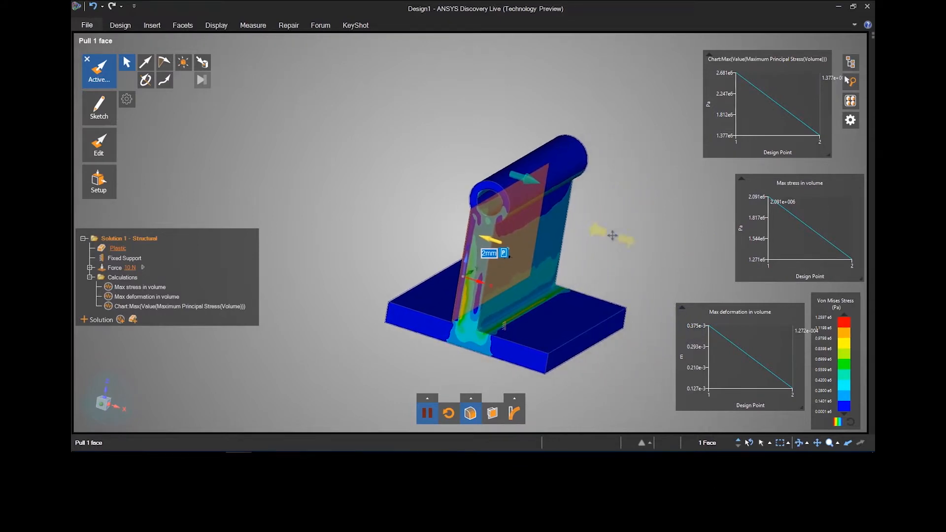
{"action": "key", "text": "Escape"}
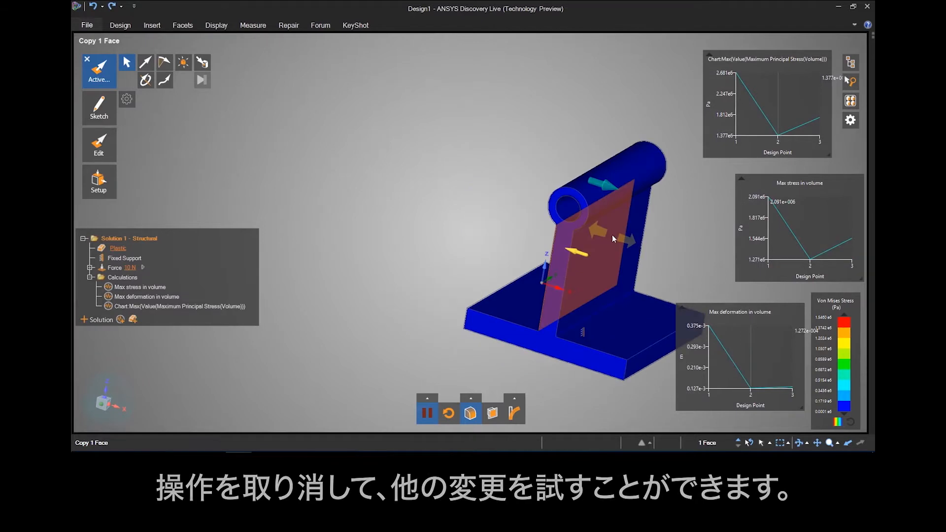
Step: Try raising the base plate's two upper faces by 2 mm and undo the change
{"action": "left_click_drag", "start_coordinate": [612, 234], "coordinate": [551, 304]}
{"action": "left_click", "coordinate": [528, 299], "text": "ctrl"}
{"action": "middle_click_drag", "start_coordinate": [491, 287], "coordinate": [369, 252], "text": "shift"}
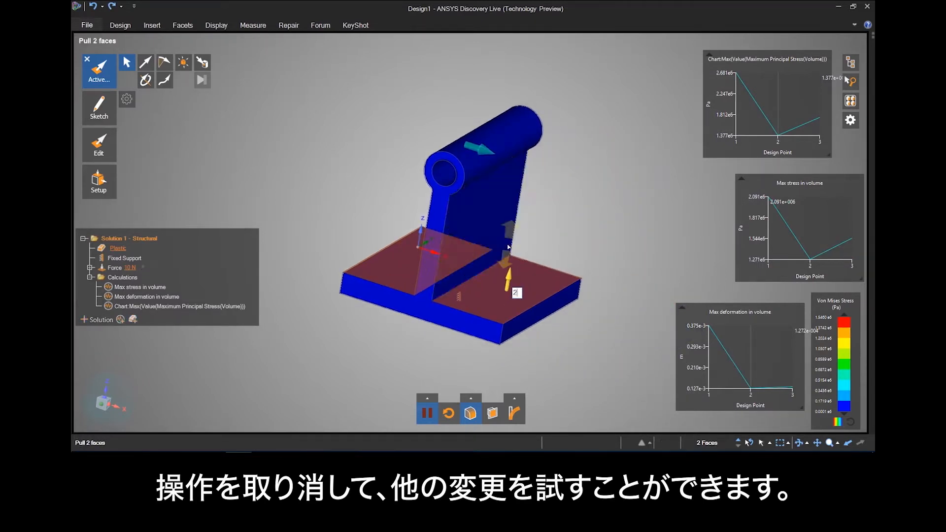
{"action": "left_click_drag", "start_coordinate": [510, 286], "coordinate": [511, 276]}
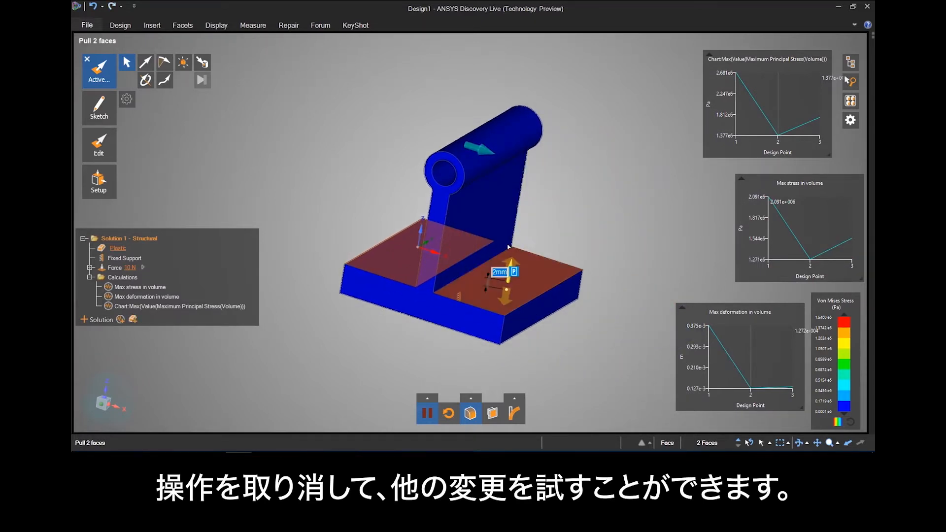
{"action": "left_click", "coordinate": [549, 209]}
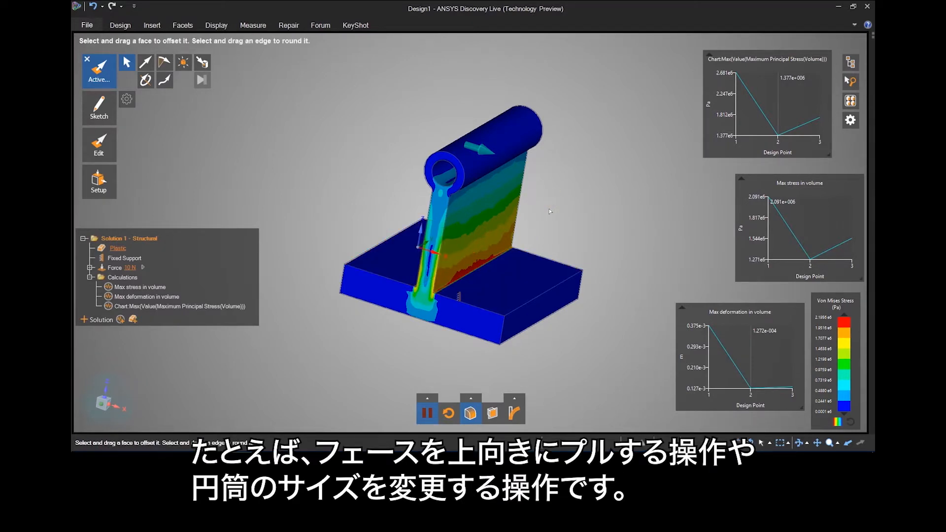
{"action": "key", "text": "ctrl+z"}
Step: Test an outer radius of 7 mm for the tube as another design point and restore the original size
{"action": "left_click", "coordinate": [506, 142]}
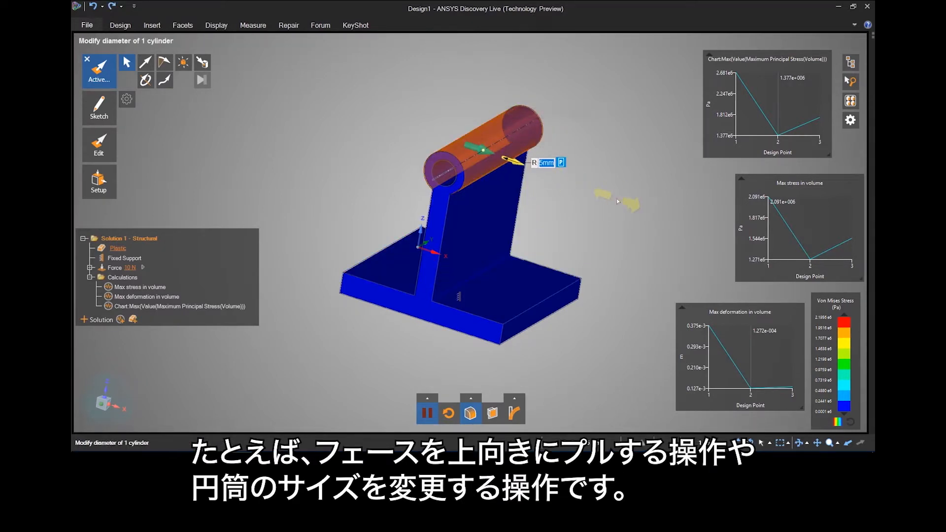
{"action": "type", "text": "7"}
{"action": "key", "text": "Return"}
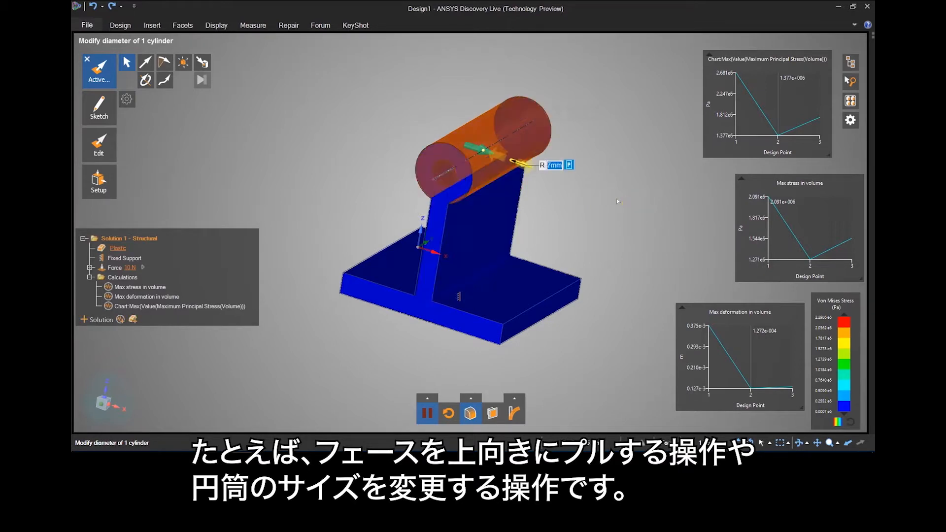
{"action": "left_click", "coordinate": [608, 217]}
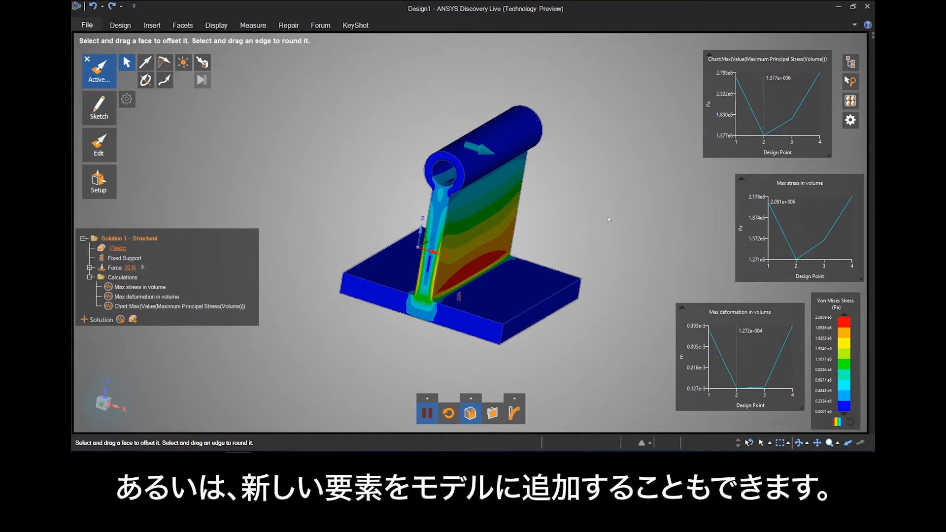
Step: Select the bracket's front and back end faces and start a line sketch on the plane midway between them
{"action": "left_click", "coordinate": [486, 215]}
{"action": "left_click", "coordinate": [437, 219]}
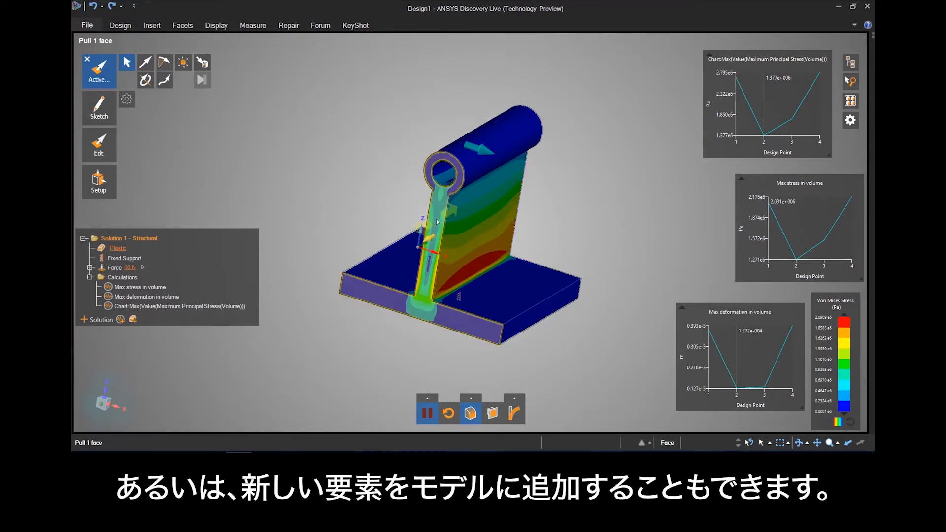
{"action": "left_click", "coordinate": [505, 213], "text": "ctrl"}
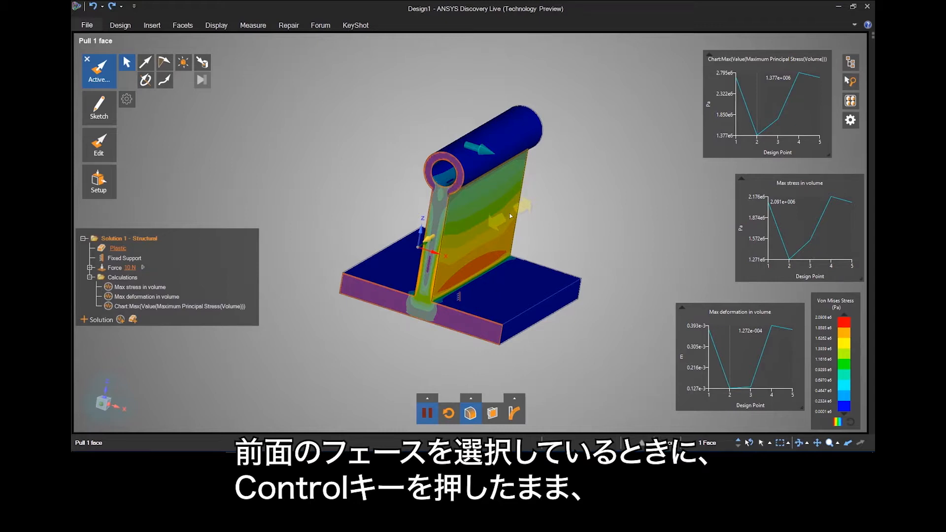
{"action": "scroll", "coordinate": [509, 216], "scroll_direction": "down", "scroll_amount": 1, "text": "ctrl"}
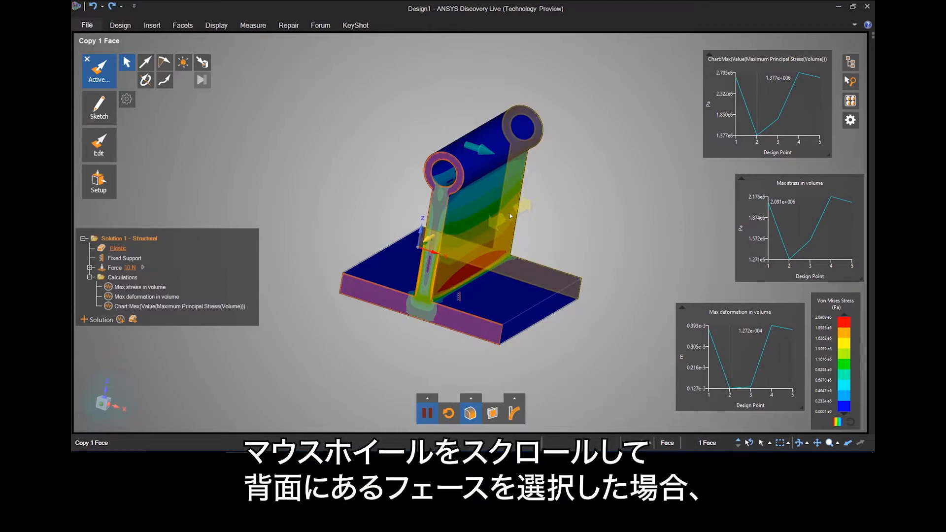
{"action": "left_click", "coordinate": [510, 215], "text": "ctrl"}
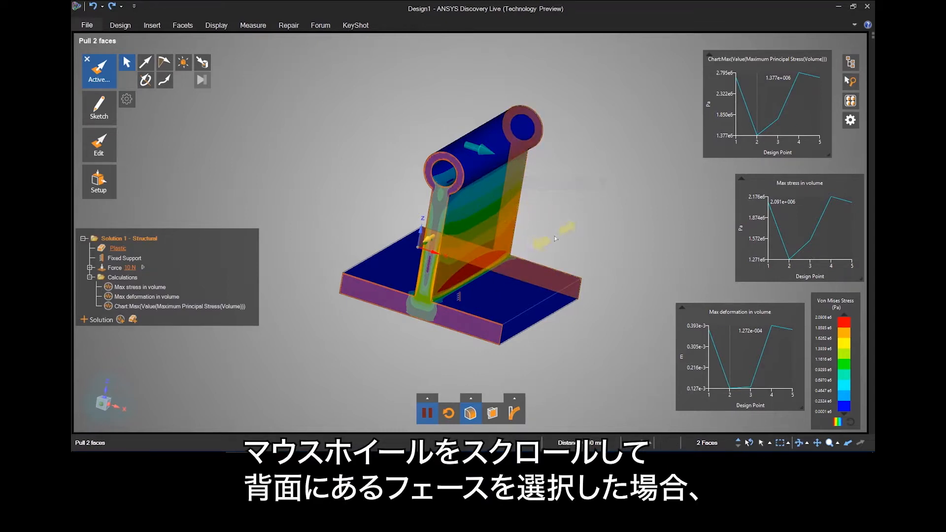
{"action": "mouse_move", "coordinate": [101, 113]}
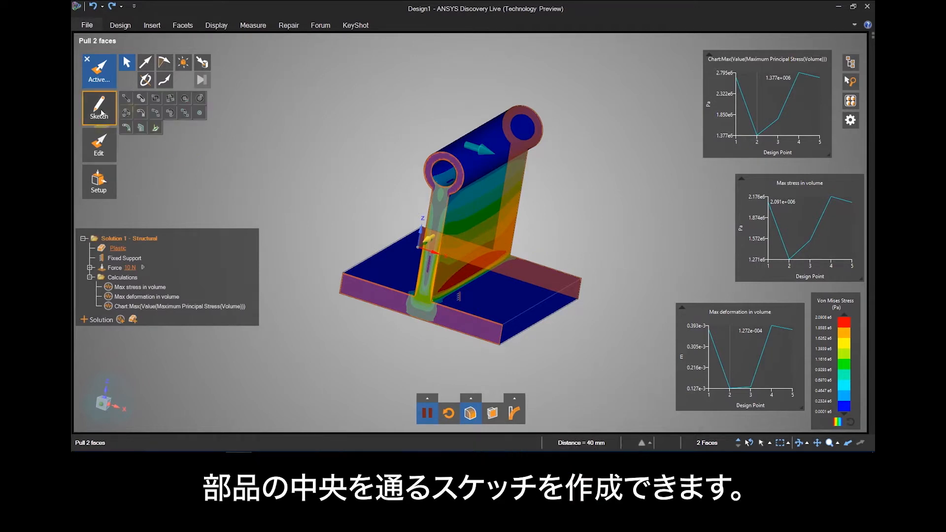
{"action": "left_click", "coordinate": [125, 98]}
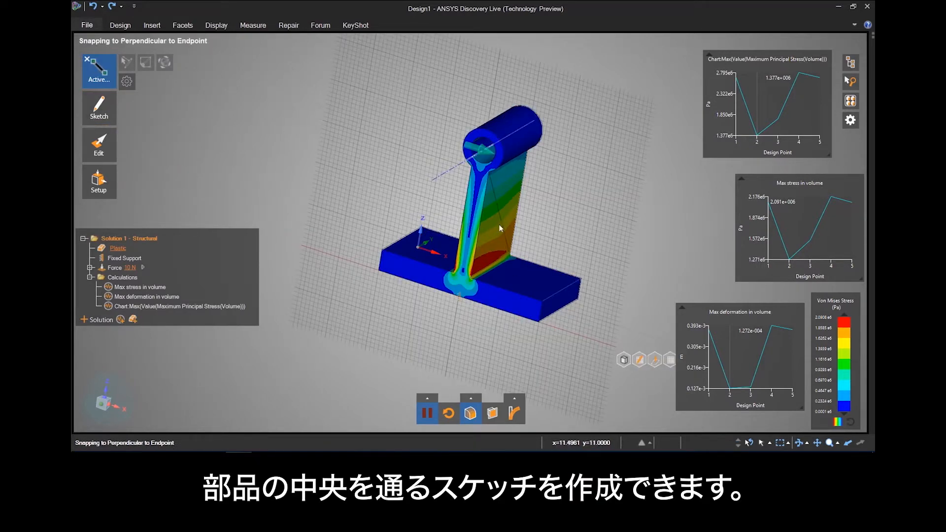
Step: Sketch lines from the tube's centre to both upper outer edges of the base, plus a 30 mm vertical centre line
{"action": "left_click", "coordinate": [483, 151]}
{"action": "left_click", "coordinate": [542, 303]}
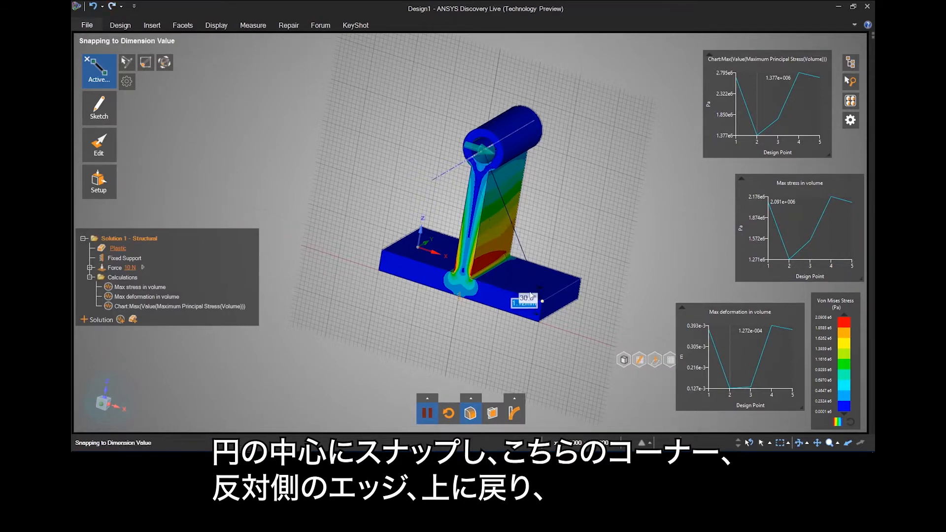
{"action": "left_click", "coordinate": [382, 251]}
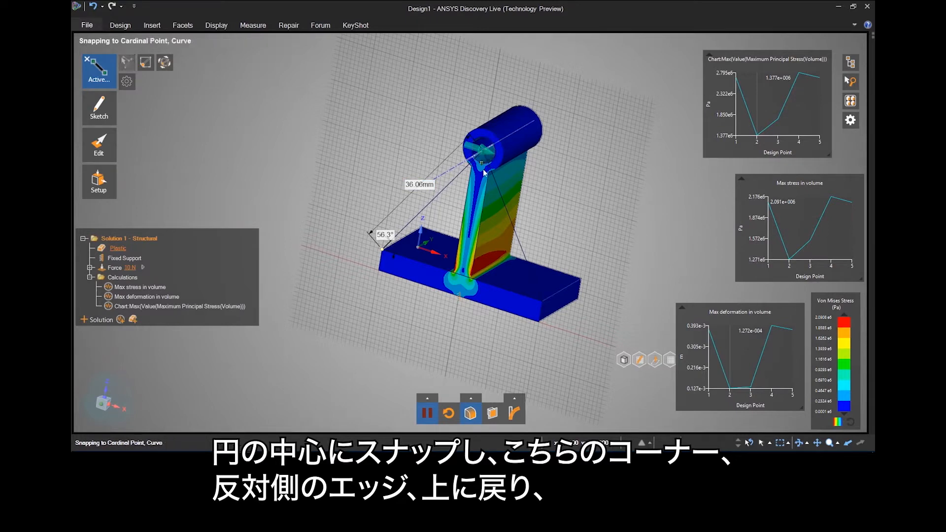
{"action": "left_click", "coordinate": [484, 151]}
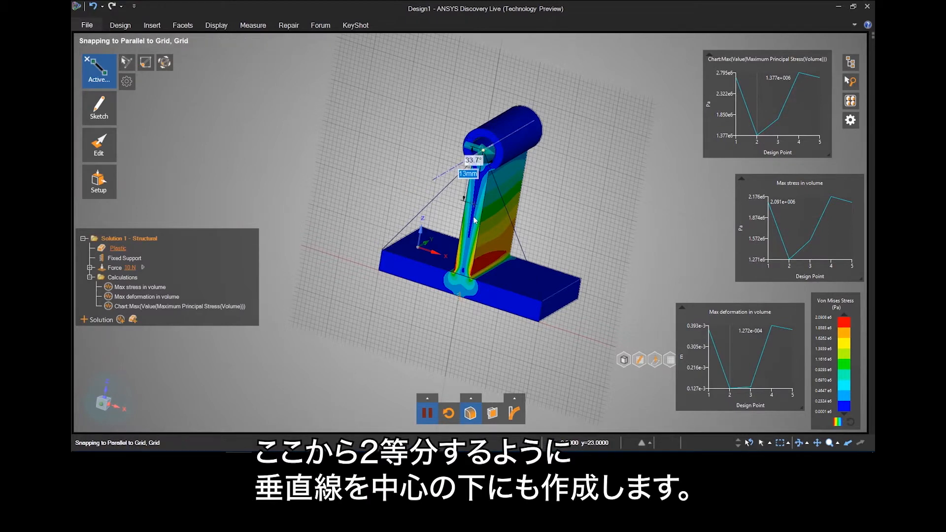
{"action": "left_click", "coordinate": [462, 278]}
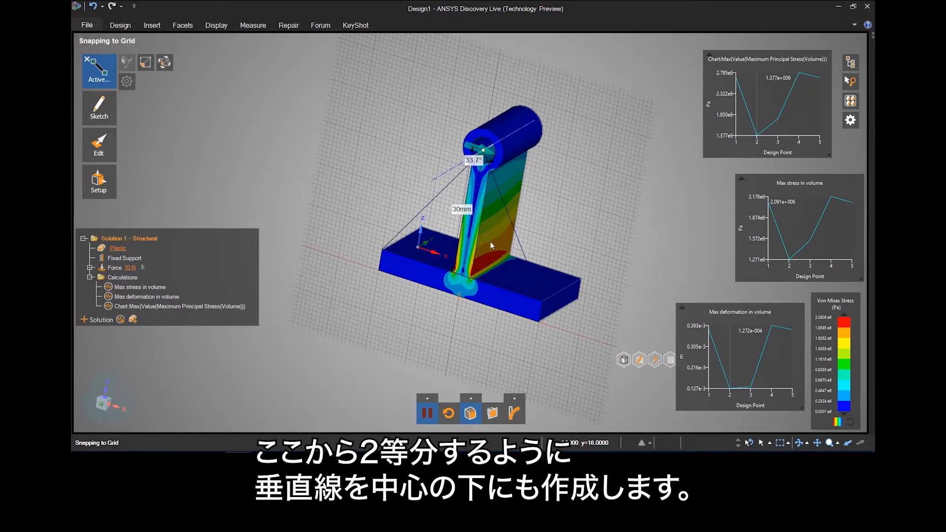
Step: Turn the sketch into triangular faces with the Pull tool and select the face on each side of the web in turn
{"action": "left_click", "coordinate": [99, 145]}
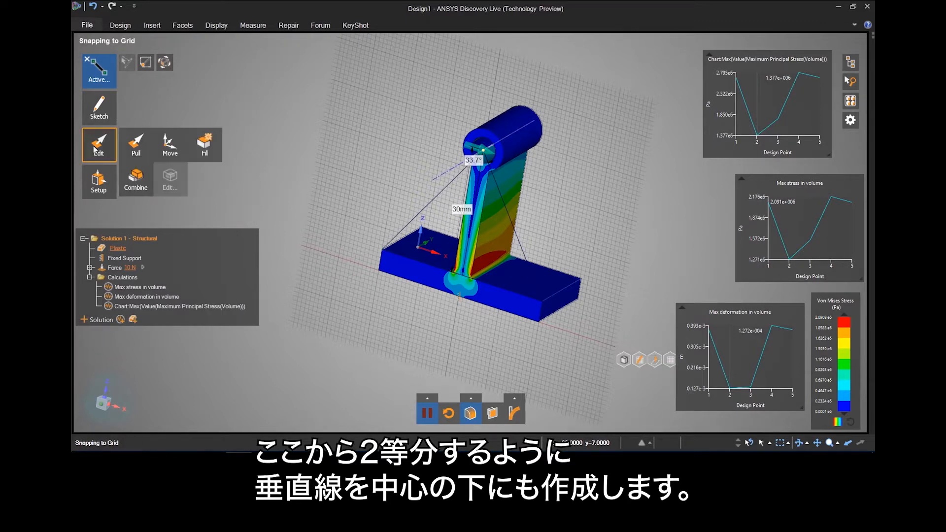
{"action": "left_click", "coordinate": [134, 143]}
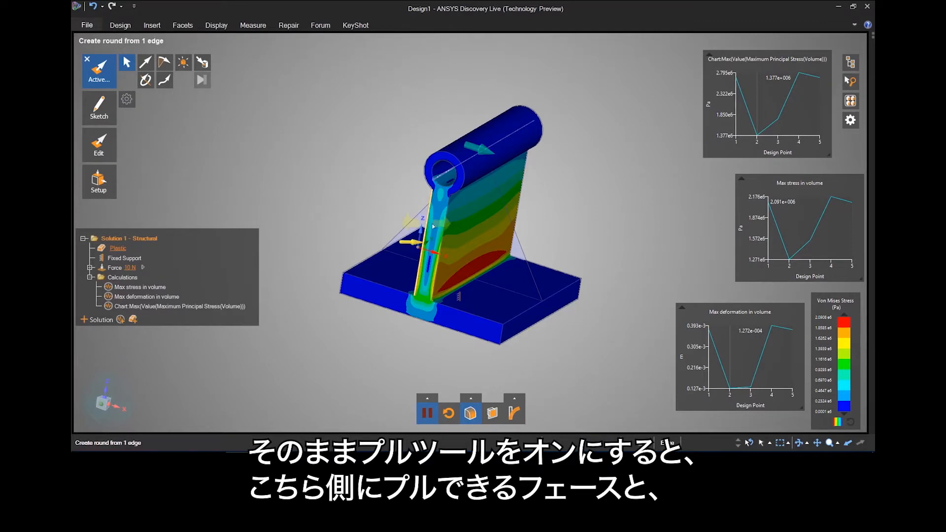
{"action": "left_click", "coordinate": [492, 235]}
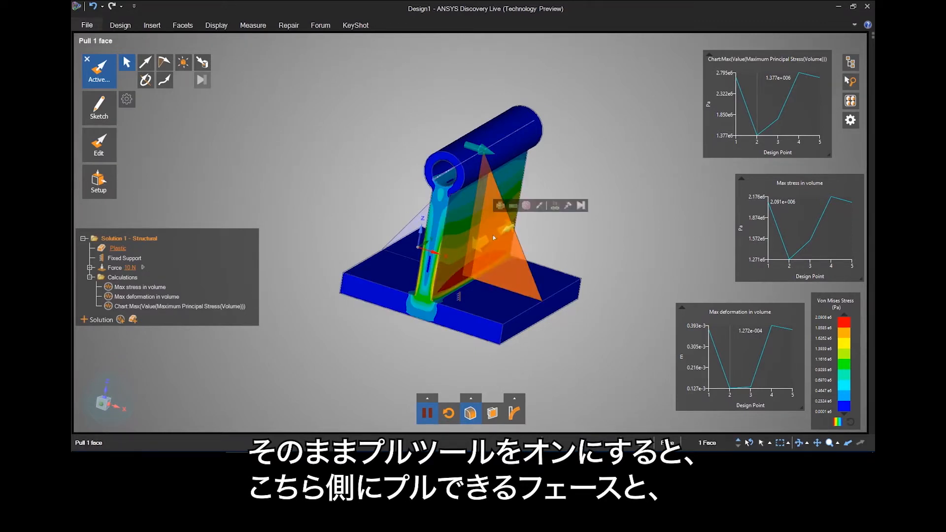
{"action": "left_click", "coordinate": [418, 229]}
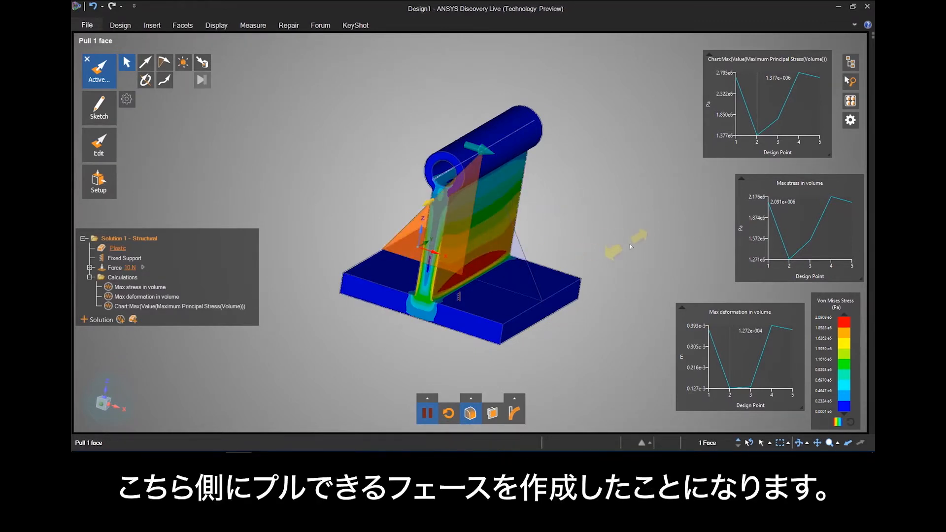
{"action": "left_click", "coordinate": [492, 250]}
{"action": "middle_click_drag", "start_coordinate": [598, 247], "coordinate": [553, 252]}
{"action": "left_click_drag", "start_coordinate": [553, 252], "coordinate": [604, 261]}
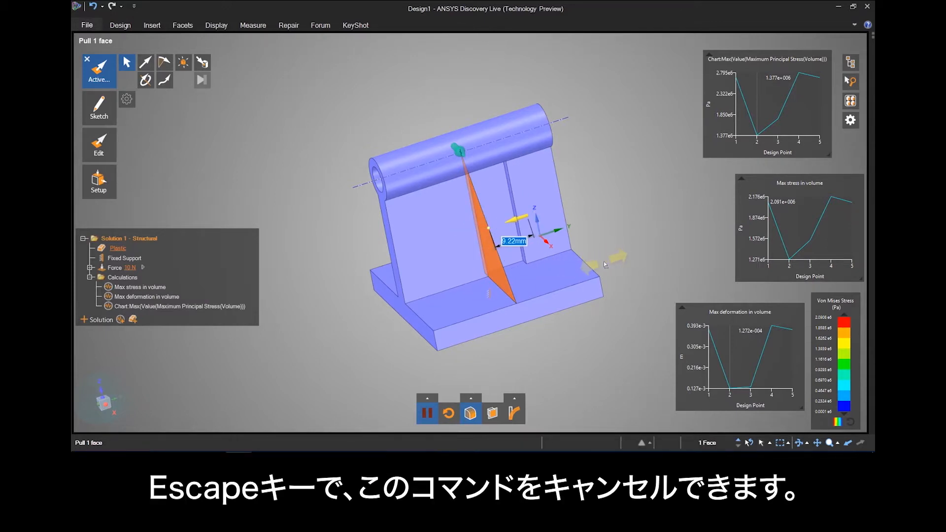
{"action": "key", "text": "Escape"}
Step: Try adding a rib on the loaded side of the web by pulling its triangular face 5 mm in both directions
{"action": "middle_click_drag", "start_coordinate": [601, 215], "coordinate": [622, 215]}
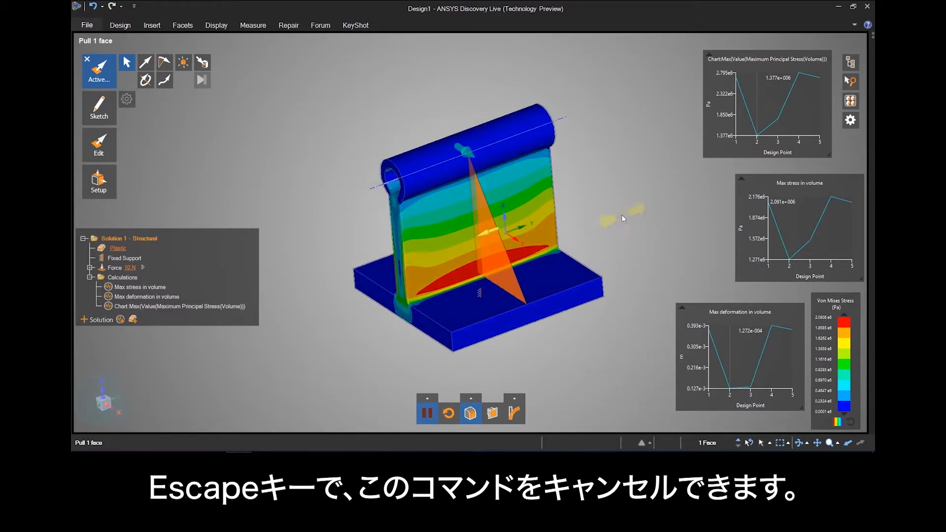
{"action": "left_click", "coordinate": [490, 250]}
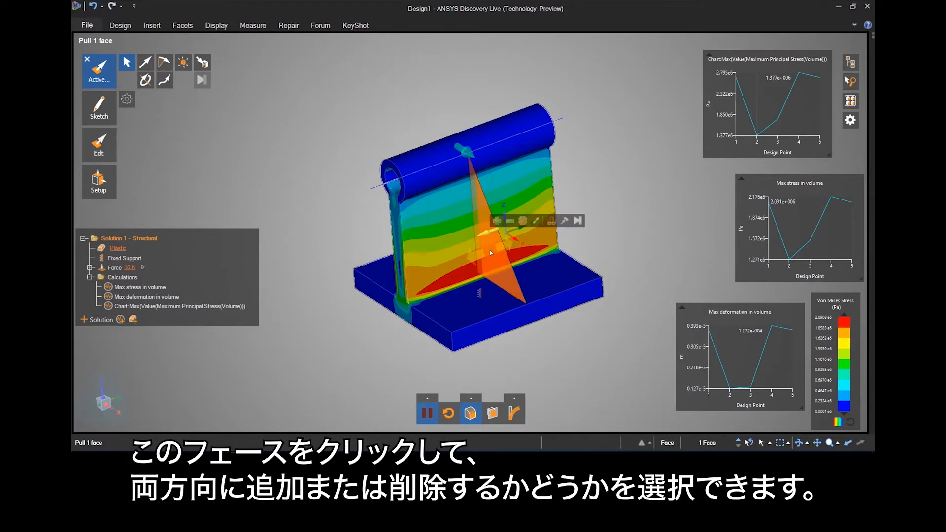
{"action": "left_click", "coordinate": [496, 221]}
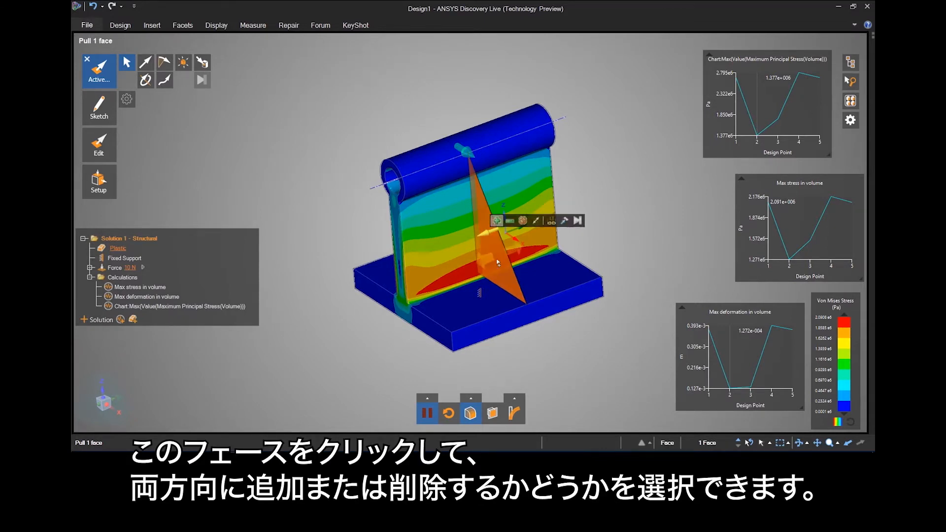
{"action": "middle_click_drag", "start_coordinate": [493, 256], "coordinate": [474, 257]}
{"action": "mouse_move", "coordinate": [485, 263]}
{"action": "left_mouse_down"}
{"action": "mouse_move", "coordinate": [468, 268]}
{"action": "mouse_move", "coordinate": [501, 262]}
{"action": "mouse_move", "coordinate": [448, 273]}
{"action": "mouse_move", "coordinate": [499, 264]}
{"action": "left_mouse_up"}
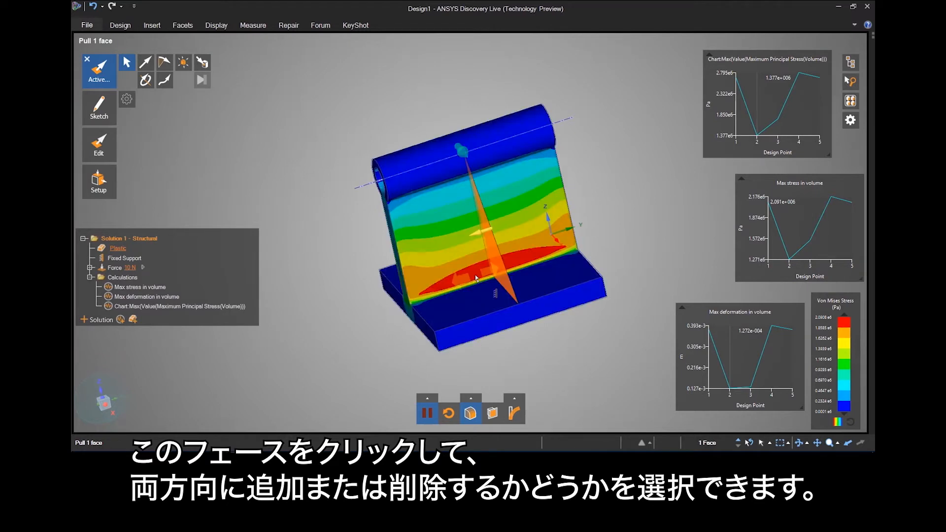
{"action": "left_click", "coordinate": [502, 265]}
{"action": "left_click", "coordinate": [539, 232]}
{"action": "left_click_drag", "start_coordinate": [606, 202], "coordinate": [605, 201]}
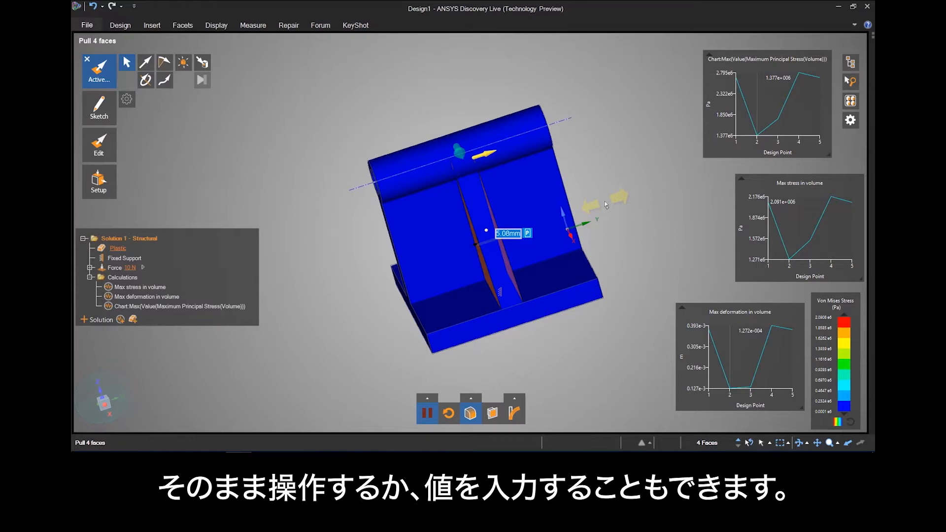
{"action": "type", "text": "5"}
{"action": "key", "text": "Return"}
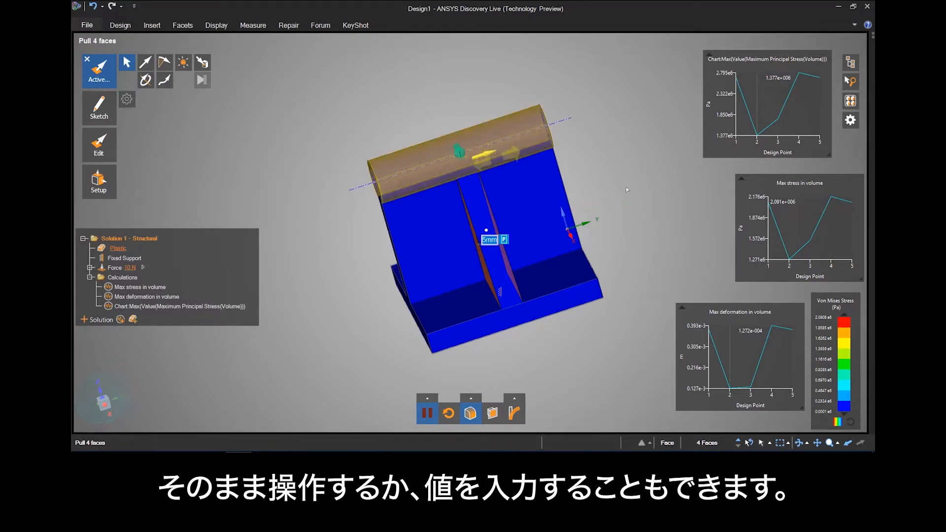
Step: Undo the 5 mm rib pull on that side of the web
{"action": "middle_click_drag", "start_coordinate": [626, 198], "coordinate": [695, 202]}
{"action": "key", "text": "ctrl+z"}
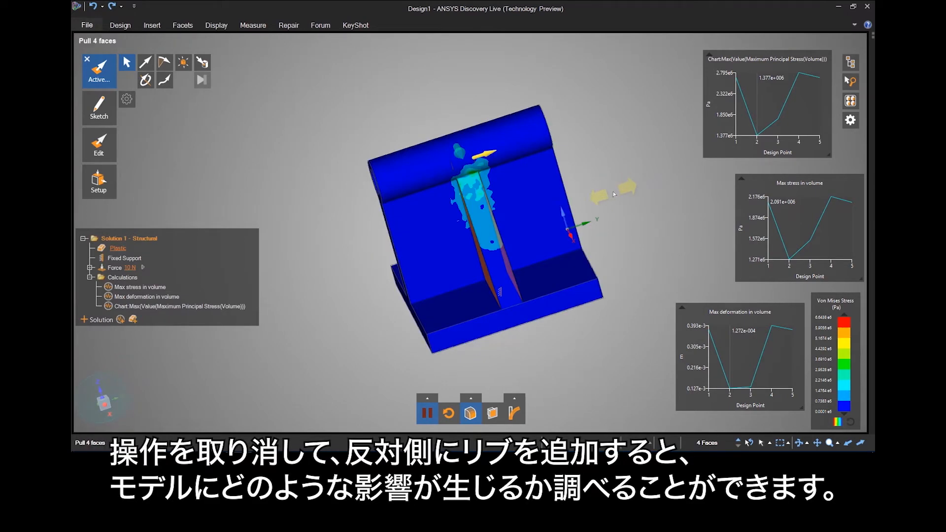
{"action": "key", "text": "ctrl+z"}
Step: Add a rib on the web's opposite side by pulling its triangular face 5 mm in both directions
{"action": "middle_click_drag", "start_coordinate": [613, 179], "coordinate": [667, 185]}
{"action": "left_click", "coordinate": [449, 216]}
{"action": "left_click", "coordinate": [416, 225]}
{"action": "middle_click_drag", "start_coordinate": [415, 226], "coordinate": [414, 235]}
{"action": "left_click_drag", "start_coordinate": [414, 236], "coordinate": [425, 226]}
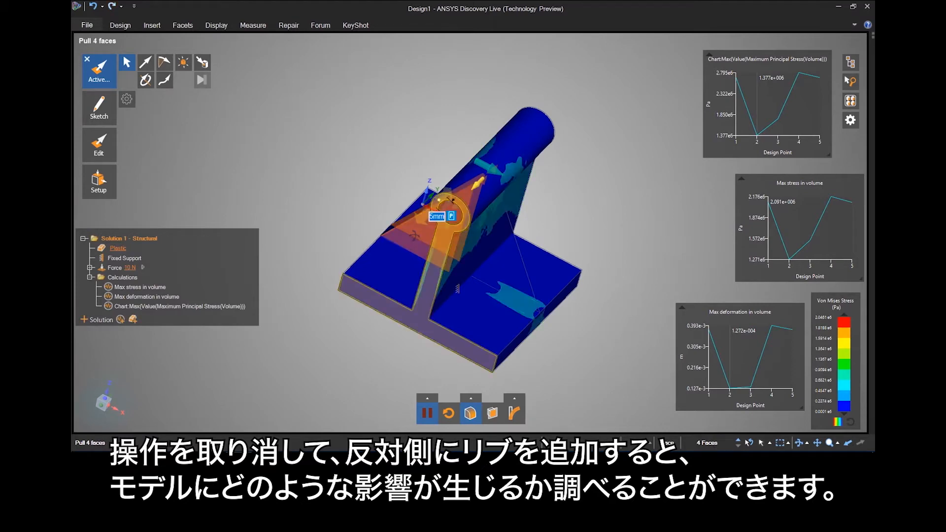
{"action": "left_click", "coordinate": [611, 209]}
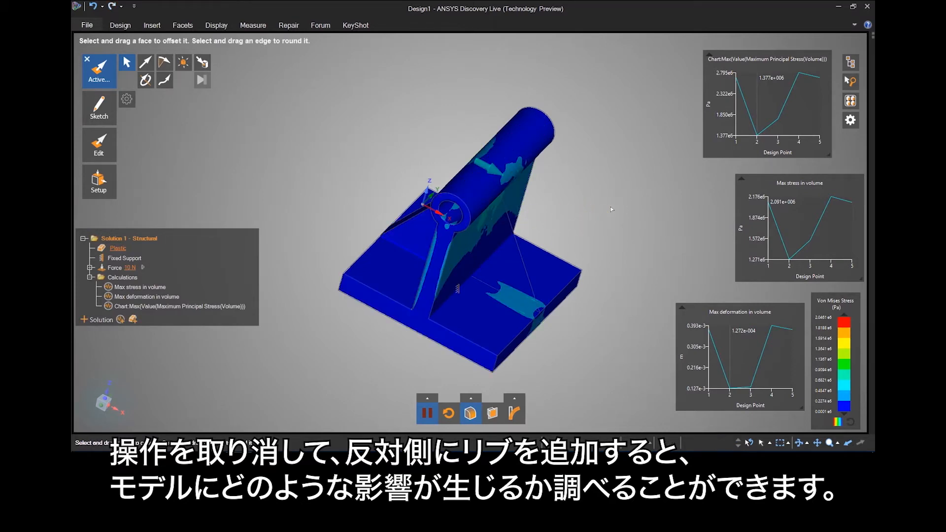
Step: Add the matching second rib by pulling the remaining triangular face 5 mm in both directions
{"action": "middle_click_drag", "start_coordinate": [631, 211], "coordinate": [493, 257]}
{"action": "left_click", "coordinate": [498, 258]}
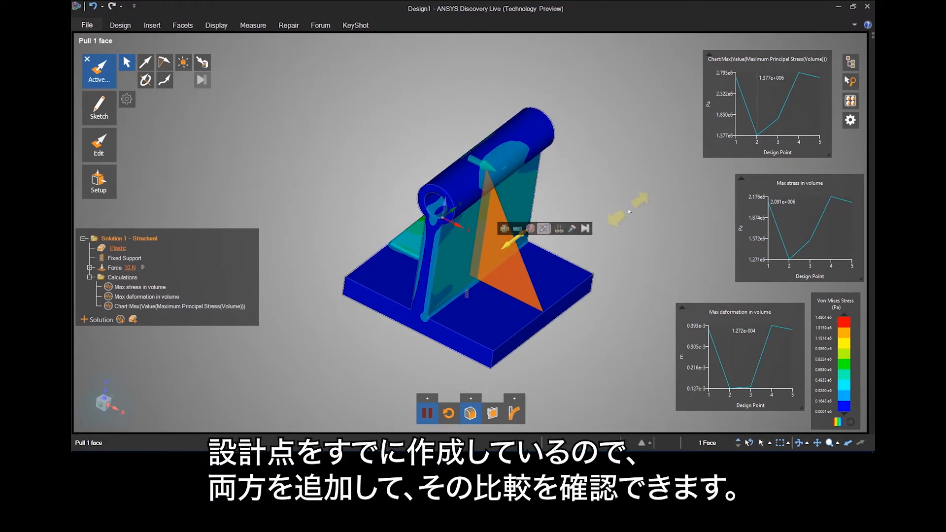
{"action": "left_click", "coordinate": [518, 244], "text": "ctrl"}
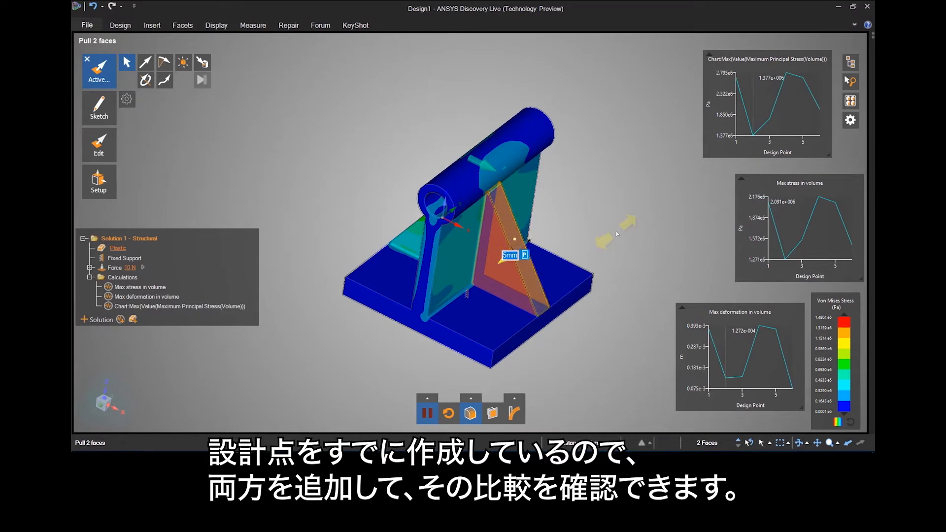
{"action": "key", "text": "Escape"}
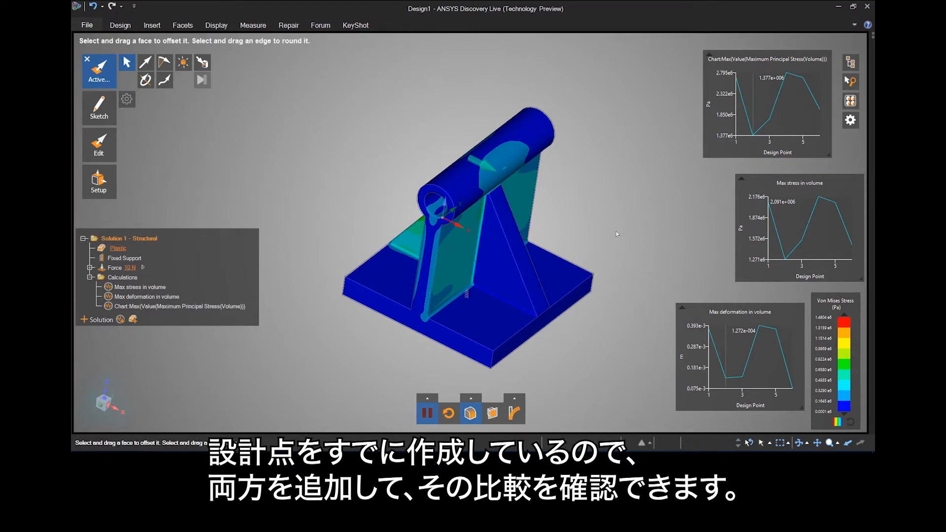
Step: Select one of the web's side faces and extend the selection to all faces with the same area
{"action": "left_click", "coordinate": [452, 240]}
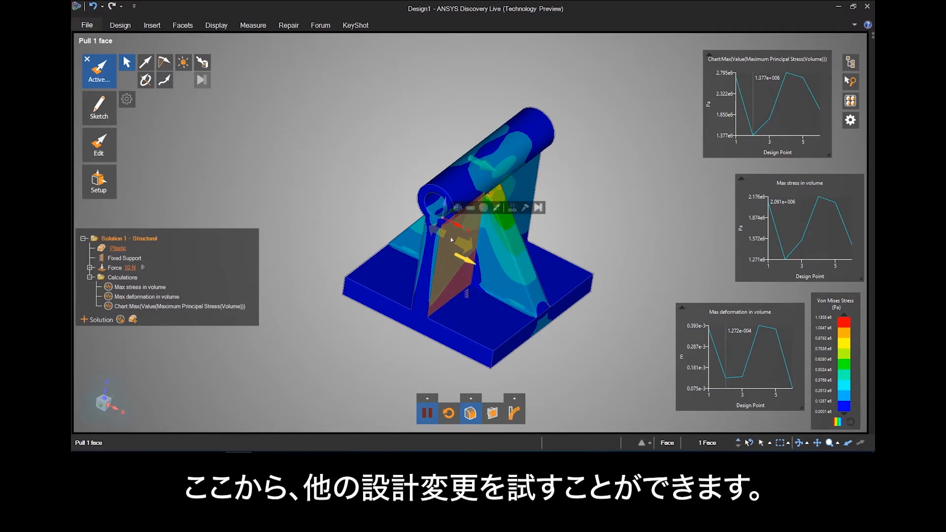
{"action": "left_click", "coordinate": [848, 81]}
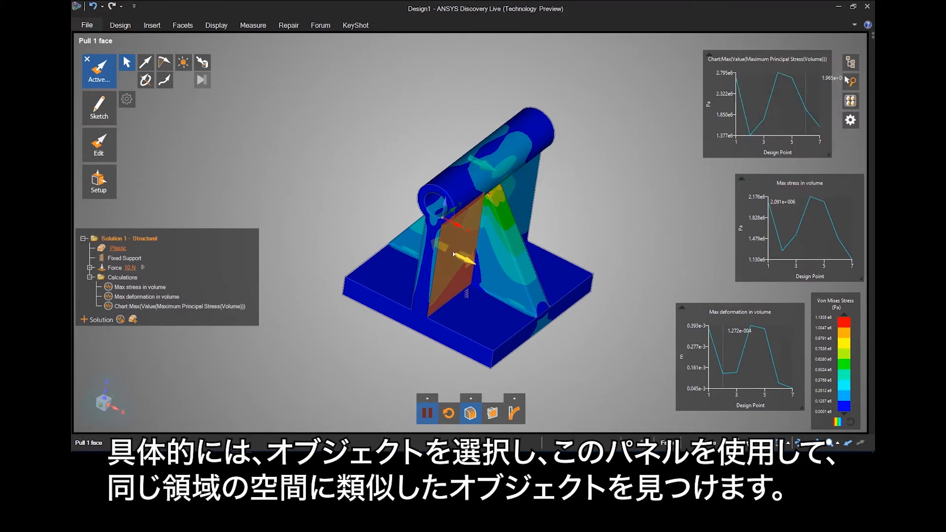
{"action": "left_click", "coordinate": [778, 162]}
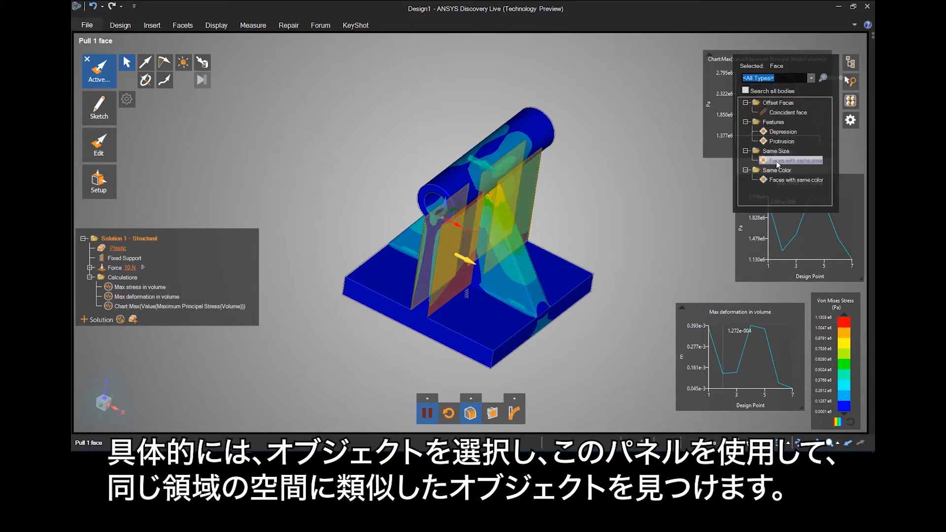
{"action": "left_click", "coordinate": [777, 163]}
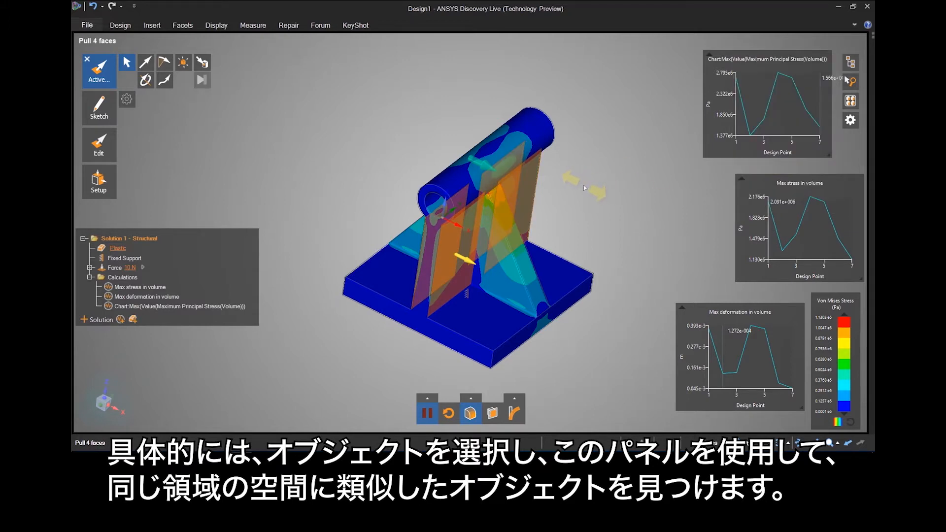
Step: Thicken the web by pulling its four selected side faces 2 mm, and change the pull distance to 1 mm
{"action": "type", "text": "2"}
{"action": "key", "text": "Return"}
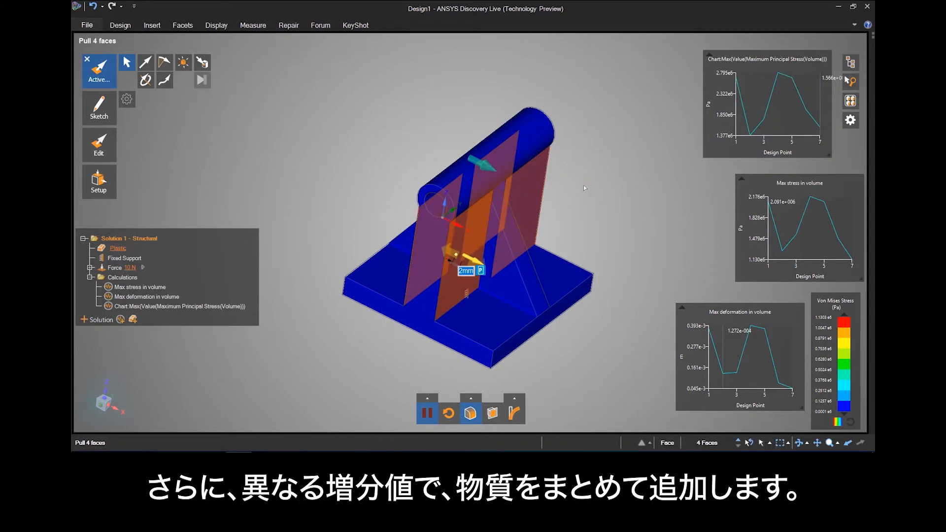
{"action": "type", "text": "1"}
{"action": "key", "text": "Return"}
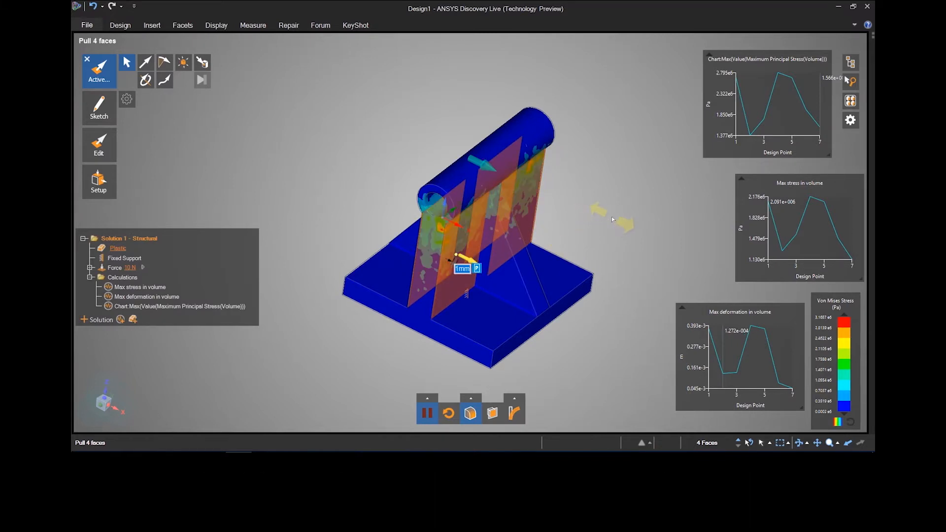
{"action": "left_click", "coordinate": [612, 219]}
Step: Select one rib's triangular side face, extend the selection to all faces with the same area, and pull them about 1.9 mm to thicken the ribs
{"action": "left_click", "coordinate": [514, 257]}
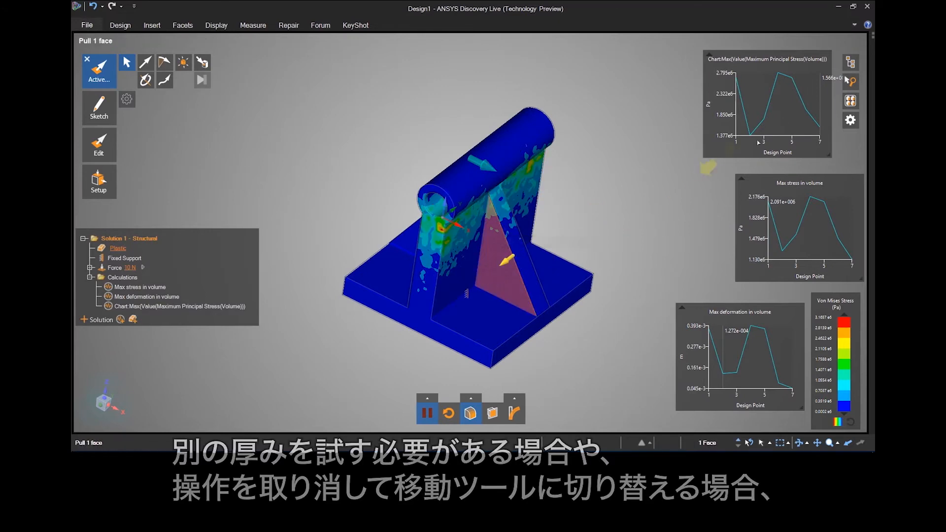
{"action": "left_click", "coordinate": [851, 81]}
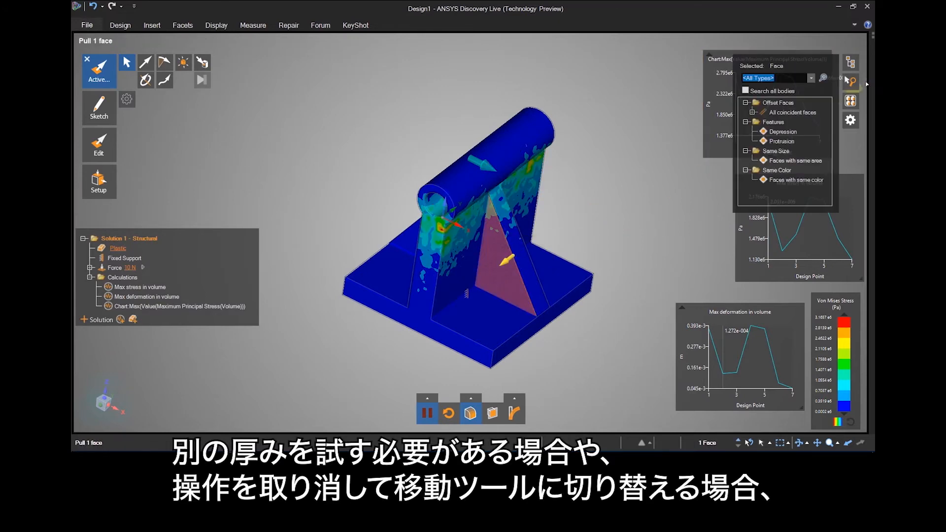
{"action": "left_click", "coordinate": [798, 161]}
{"action": "middle_click_drag", "start_coordinate": [601, 244], "coordinate": [547, 232]}
{"action": "left_click_drag", "start_coordinate": [633, 219], "coordinate": [625, 221]}
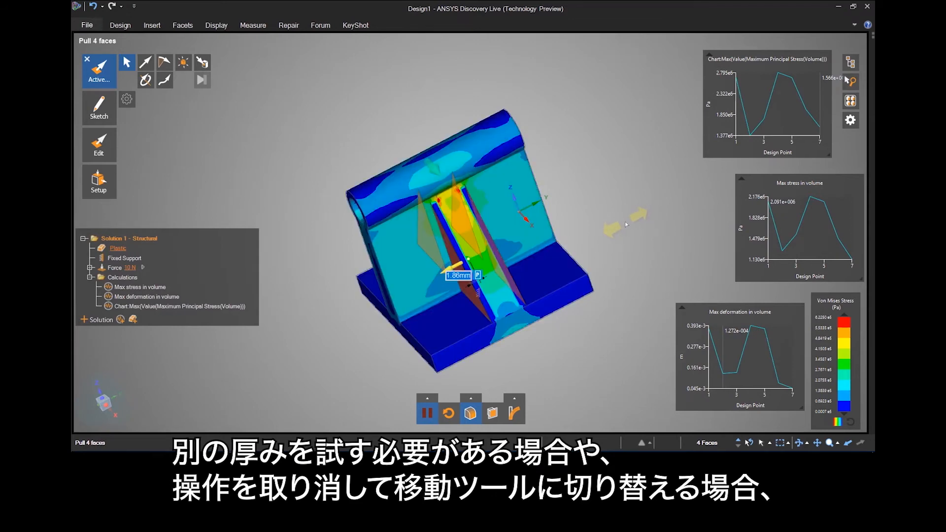
{"action": "middle_click_drag", "start_coordinate": [597, 168], "coordinate": [456, 79]}
Step: Box-select the faces of both ribs with the Move tool and move them about 9.95 mm along the cylinder's axis toward one end
{"action": "mouse_move", "coordinate": [111, 148]}
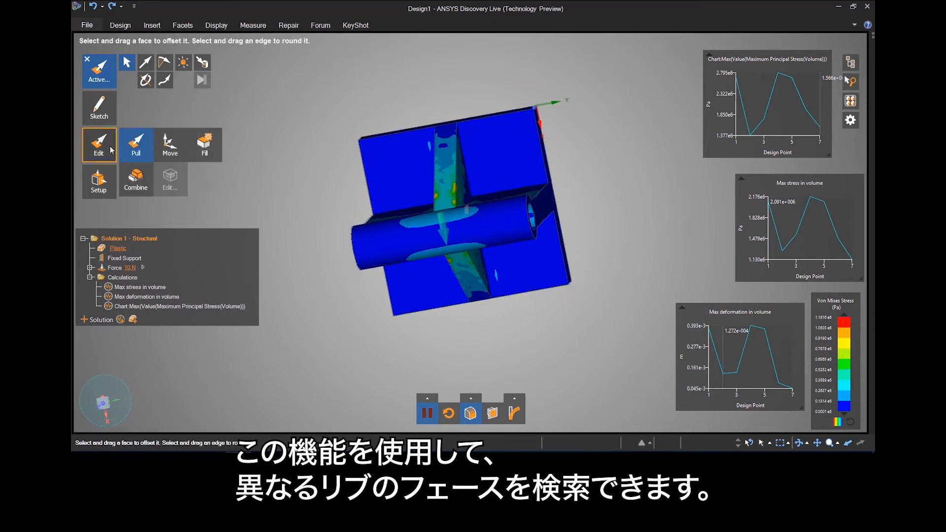
{"action": "left_click", "coordinate": [164, 140]}
{"action": "middle_click_drag", "start_coordinate": [356, 114], "coordinate": [411, 90]}
{"action": "left_click_drag", "start_coordinate": [409, 90], "coordinate": [518, 340]}
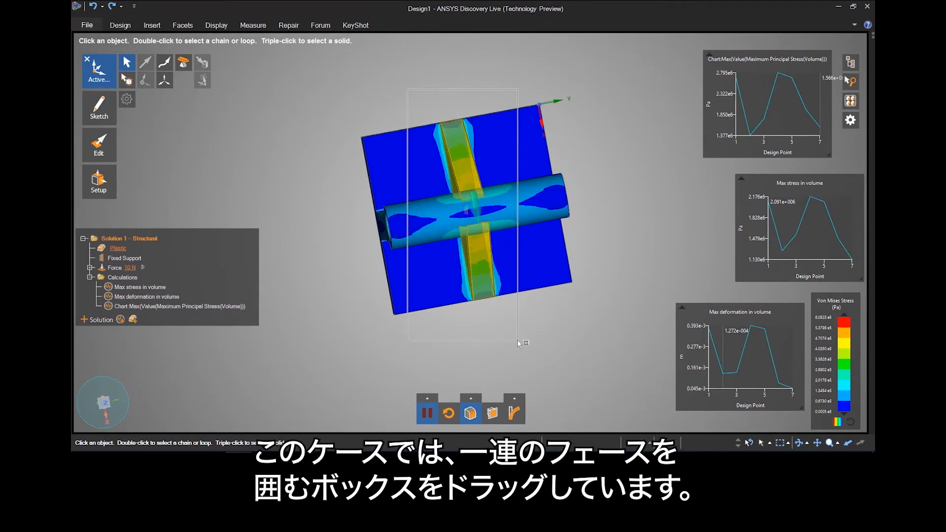
{"action": "left_click_drag", "start_coordinate": [517, 340], "coordinate": [517, 340]}
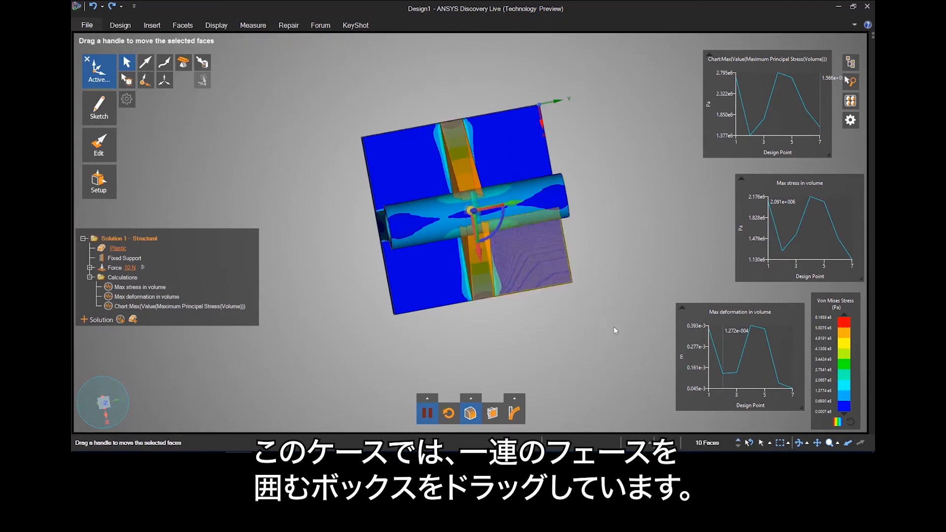
{"action": "mouse_move", "coordinate": [552, 323]}
{"action": "middle_mouse_down"}
{"action": "mouse_move", "coordinate": [522, 323]}
{"action": "mouse_move", "coordinate": [547, 325]}
{"action": "middle_mouse_up"}
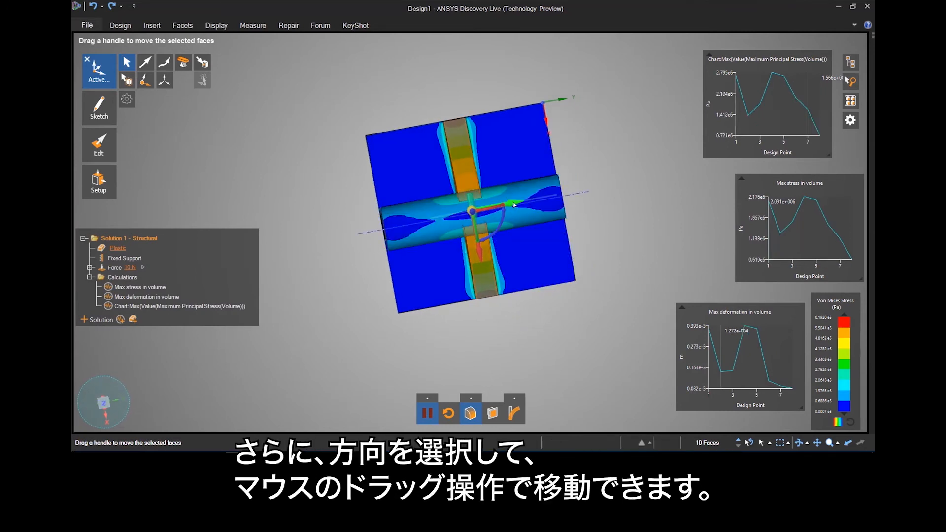
{"action": "middle_click_drag", "start_coordinate": [613, 246], "coordinate": [619, 237]}
{"action": "left_click_drag", "start_coordinate": [619, 237], "coordinate": [586, 268]}
{"action": "mouse_move", "coordinate": [602, 268]}
{"action": "middle_mouse_down"}
{"action": "mouse_move", "coordinate": [598, 285]}
{"action": "mouse_move", "coordinate": [579, 287]}
{"action": "mouse_move", "coordinate": [602, 284]}
{"action": "middle_mouse_up"}
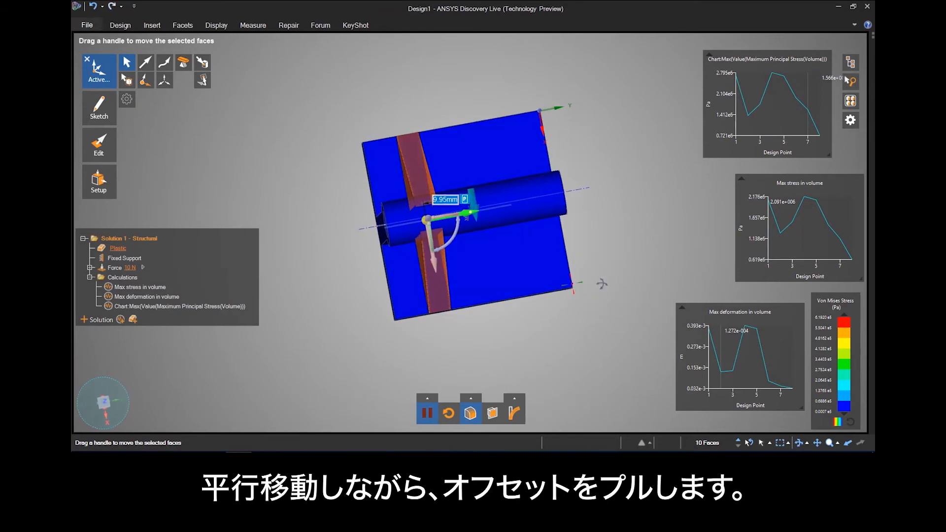
Step: Copy the selected pair of ribs about 19.11 mm along the cylinder's axis toward its opposite end
{"action": "key", "text": "ctrl"}
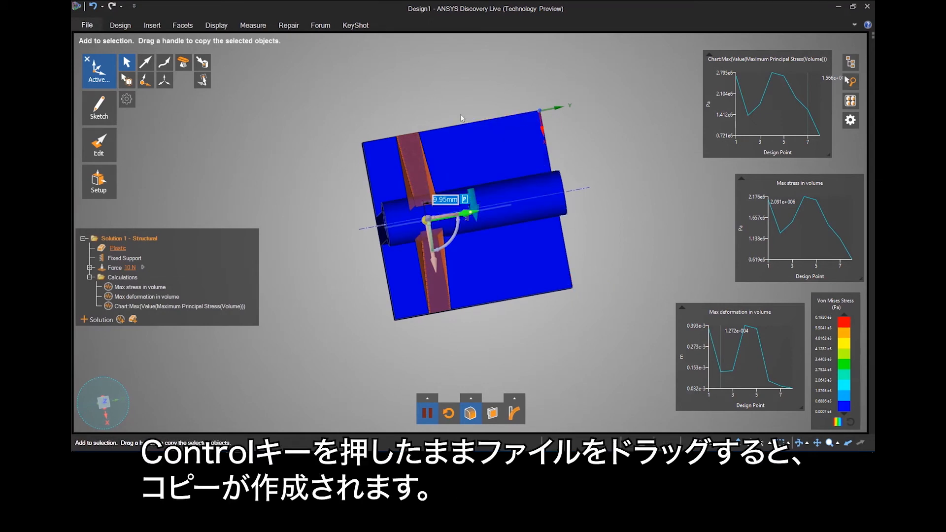
{"action": "left_click_drag", "start_coordinate": [427, 113], "coordinate": [514, 109], "text": "ctrl"}
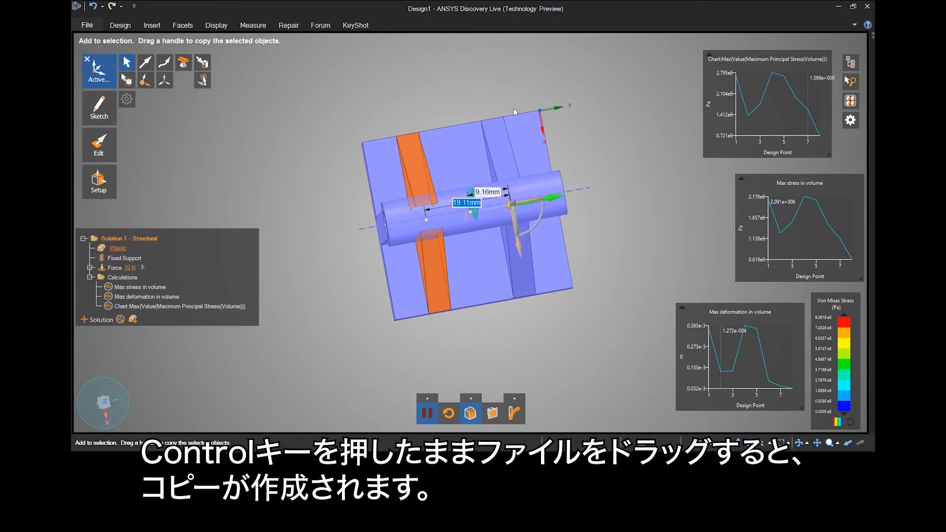
{"action": "middle_click_drag", "start_coordinate": [637, 259], "coordinate": [640, 190]}
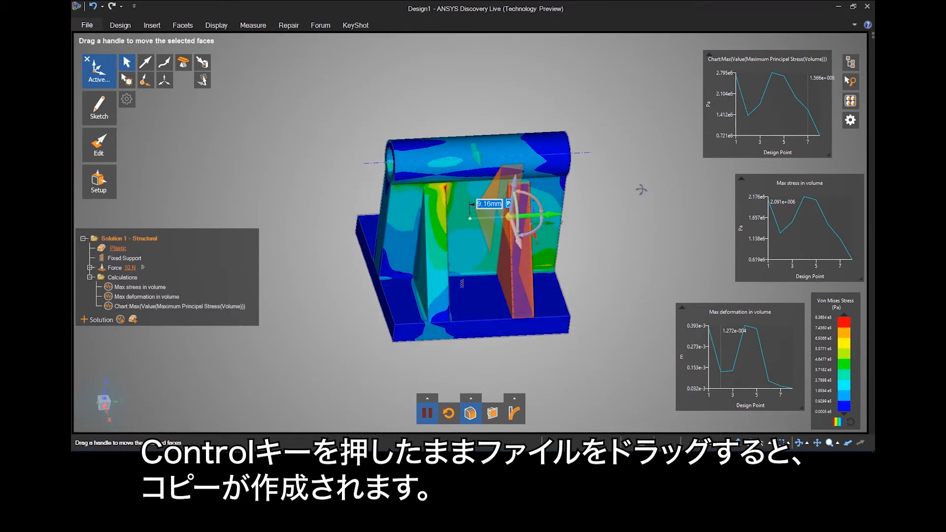
{"action": "mouse_move", "coordinate": [634, 256]}
{"action": "middle_mouse_down"}
{"action": "mouse_move", "coordinate": [647, 254]}
{"action": "mouse_move", "coordinate": [601, 263]}
{"action": "mouse_move", "coordinate": [634, 264]}
{"action": "middle_mouse_up"}
{"action": "left_click", "coordinate": [635, 265]}
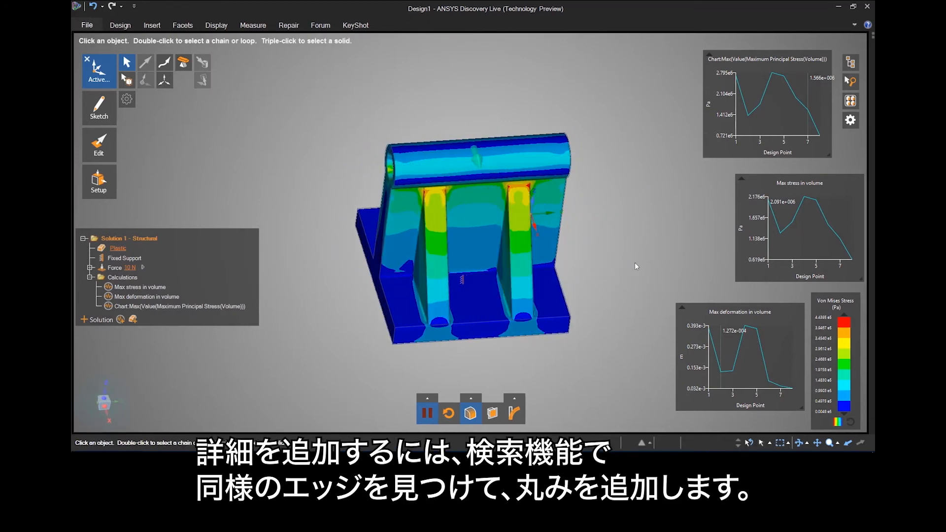
Step: Select a rib's upper edge beneath the cylinder, extend the selection to edges with the same length, and round them with Pull
{"action": "left_click", "coordinate": [525, 186]}
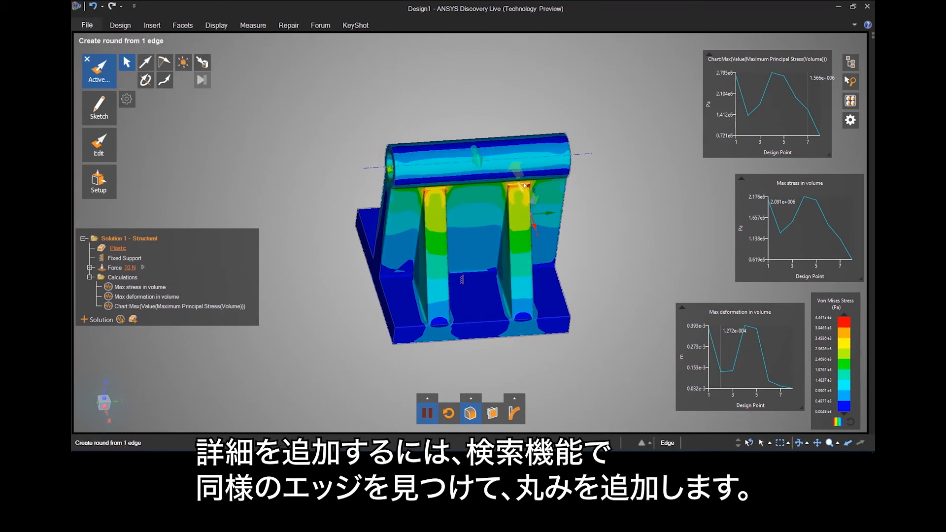
{"action": "left_click", "coordinate": [851, 82]}
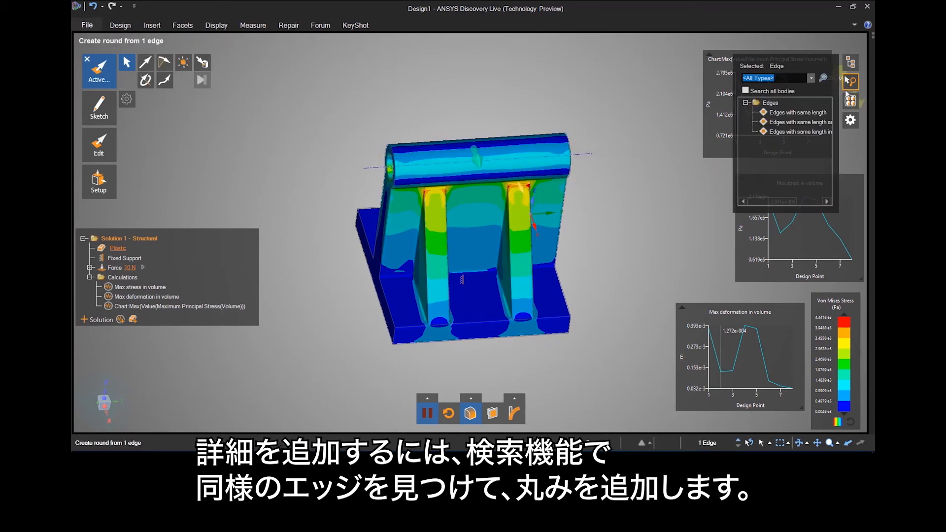
{"action": "left_click", "coordinate": [798, 113]}
{"action": "left_click_drag", "start_coordinate": [619, 209], "coordinate": [638, 230]}
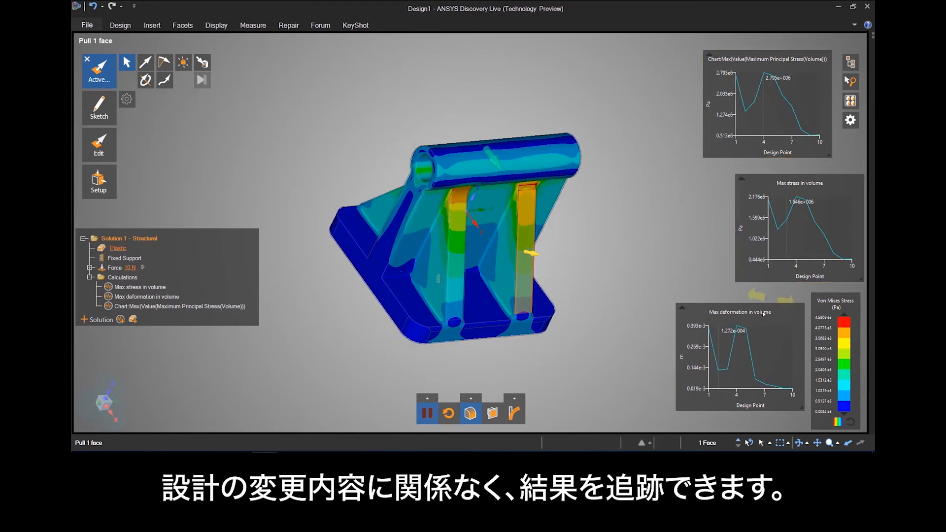
{"action": "mouse_move", "coordinate": [108, 155]}
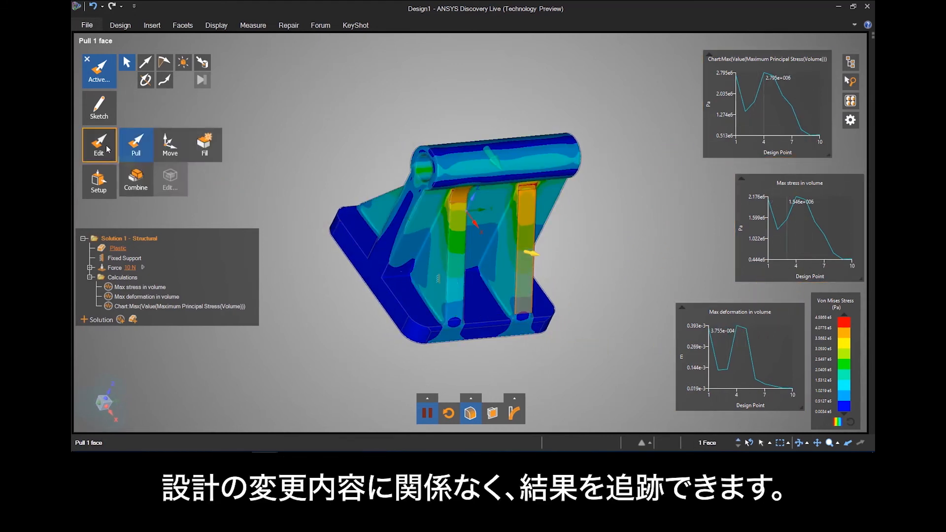
{"action": "key", "text": "Escape"}
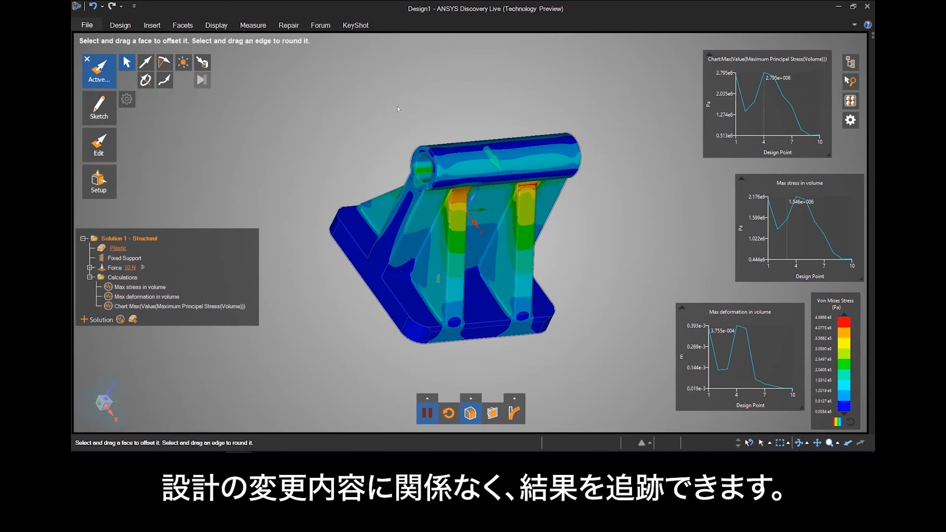